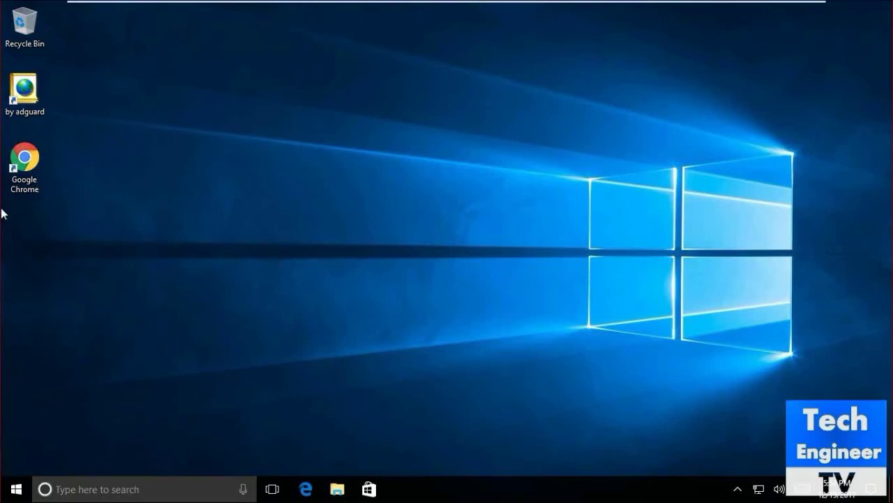
- Launch Google Chrome from its desktop shortcut to get a blank new tab
{"action": "double_click", "coordinate": [42, 168]}
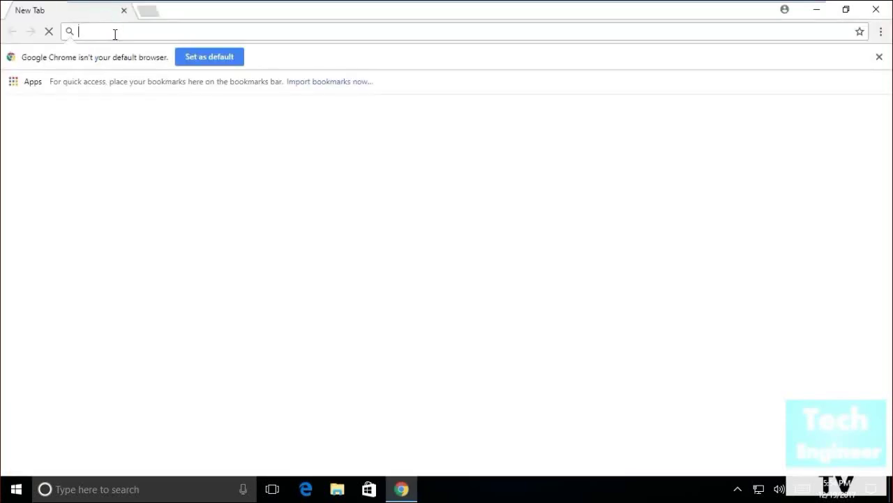
- Load adobe.com in Chrome's address bar
{"action": "type", "text": "adob"}
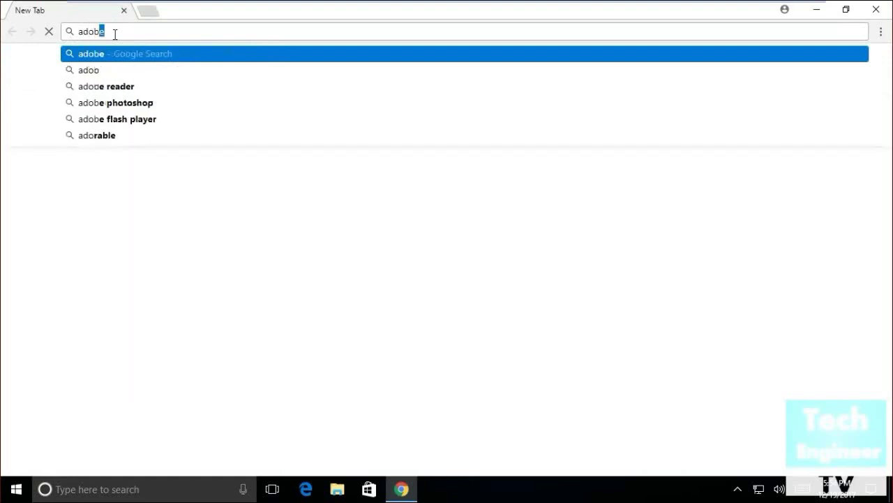
{"action": "type", "text": "e.com"}
{"action": "key", "text": "Return"}
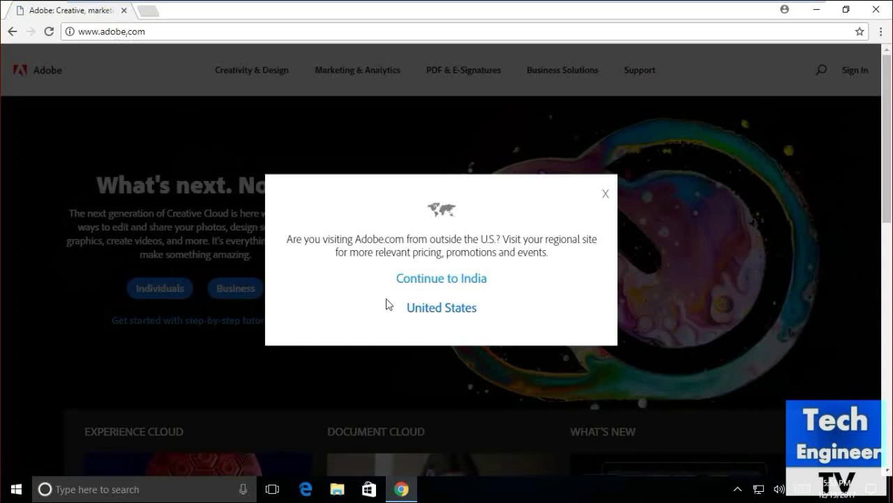
- Continue to Adobe's India site and go to the Adobe ID Sign In page
{"action": "left_click", "coordinate": [443, 281]}
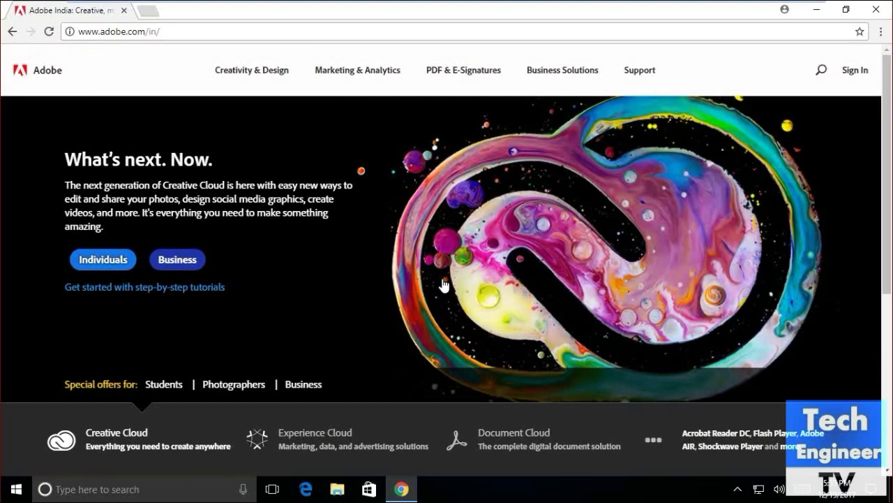
{"action": "left_click", "coordinate": [856, 71]}
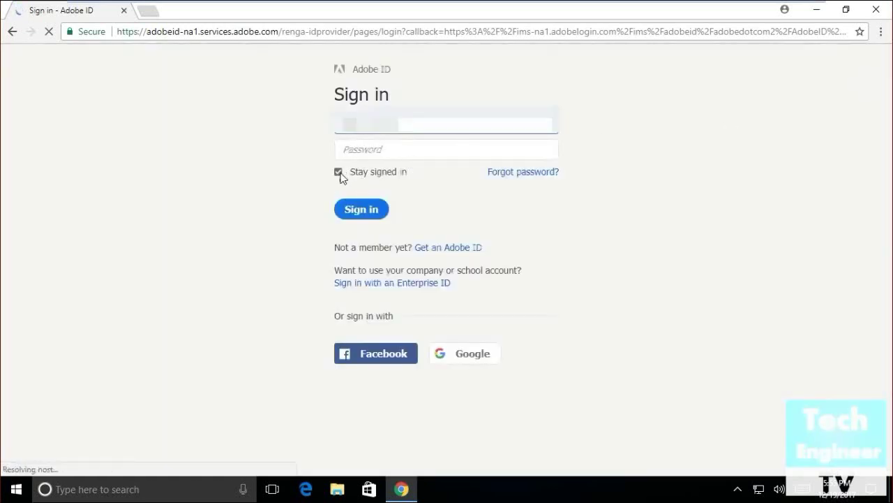
- Sign in with the account e-mail and password, with Stay signed in unchecked
{"action": "left_click", "coordinate": [338, 173]}
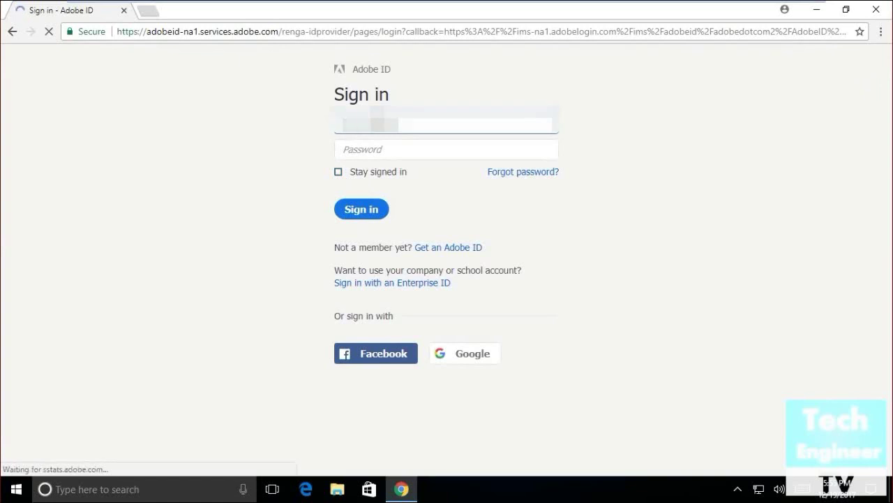
{"action": "type", "text": "com"}
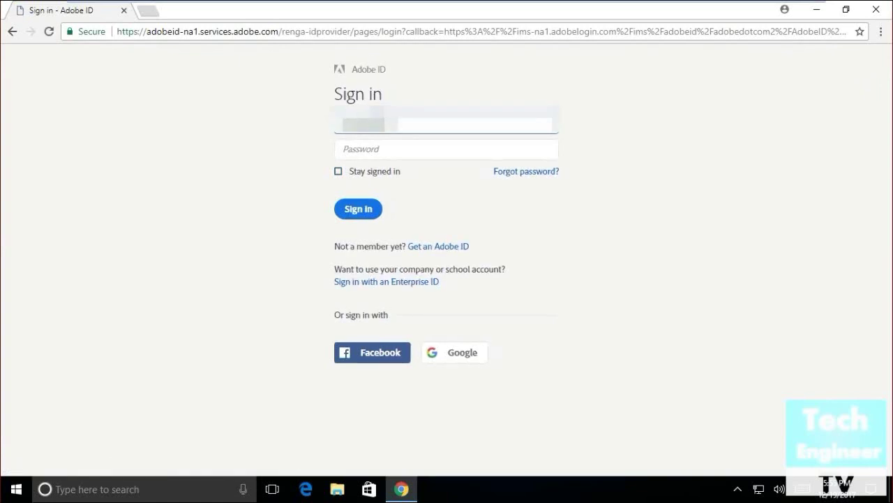
{"action": "type", "text": "com"}
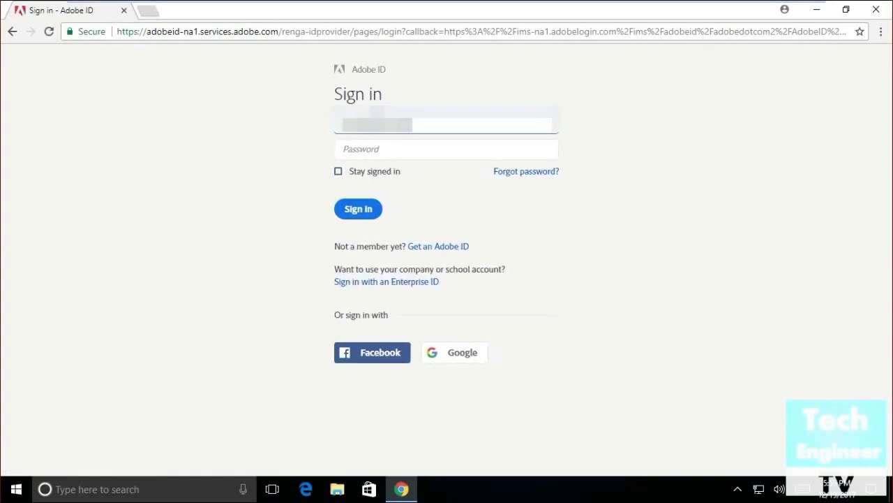
{"action": "type", "text": "gmail.com"}
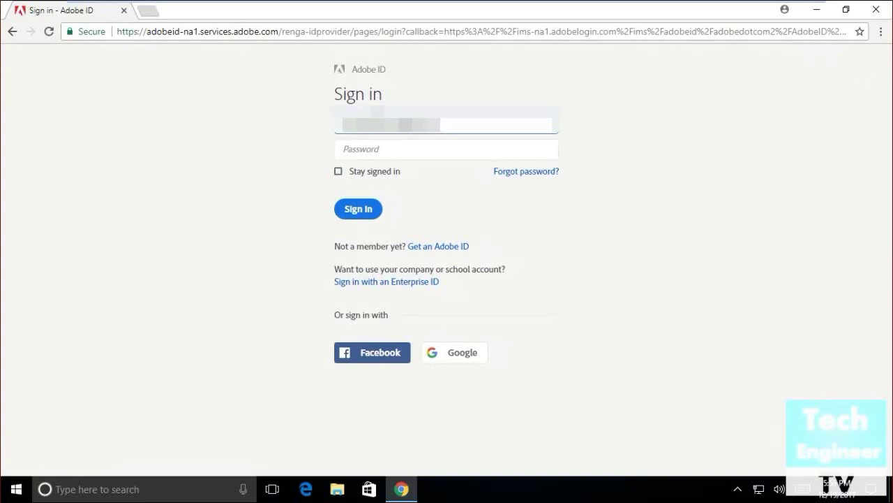
{"action": "left_click", "coordinate": [446, 149]}
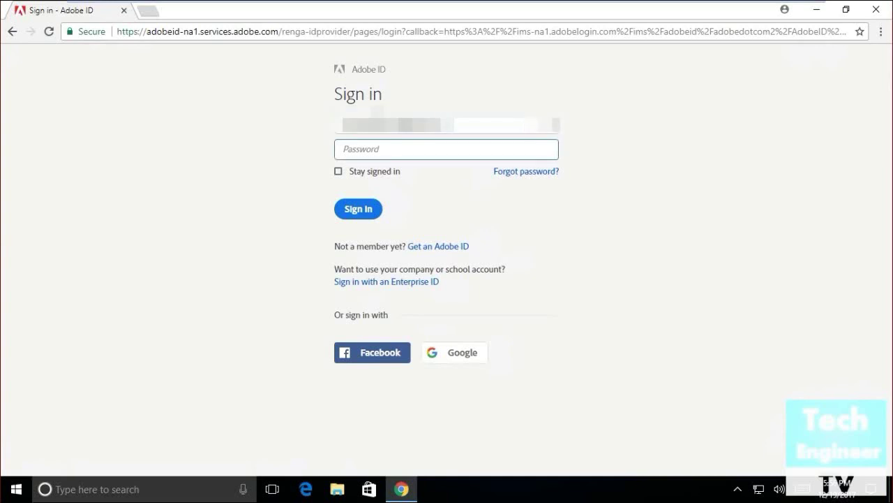
{"action": "type", "text": "password1234"}
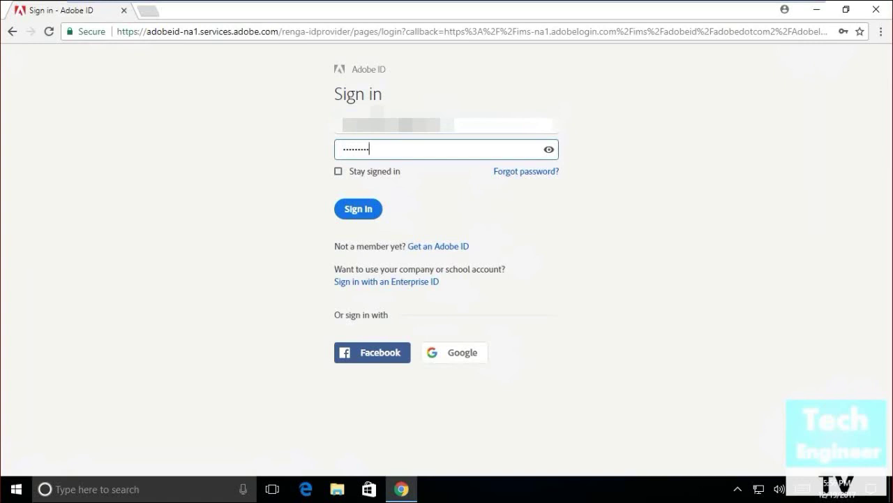
{"action": "left_click", "coordinate": [367, 208]}
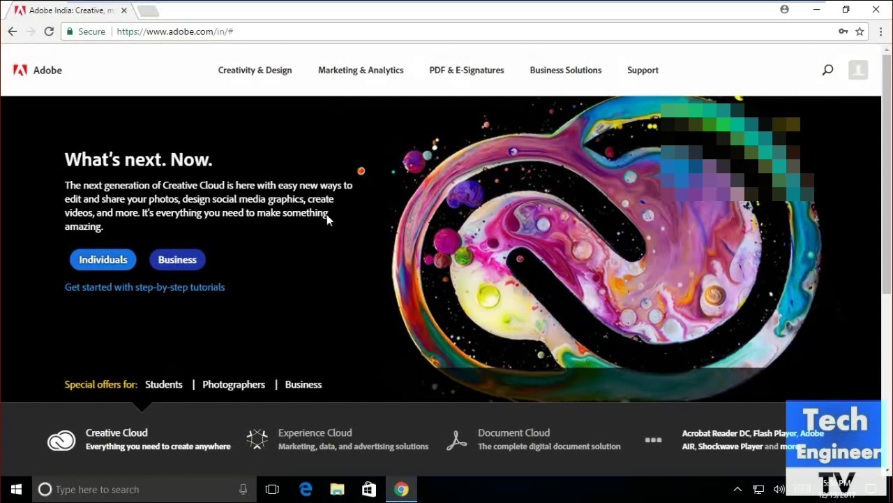
- Open the account page from the profile avatar and re-verify with the account password
{"action": "left_click", "coordinate": [856, 83]}
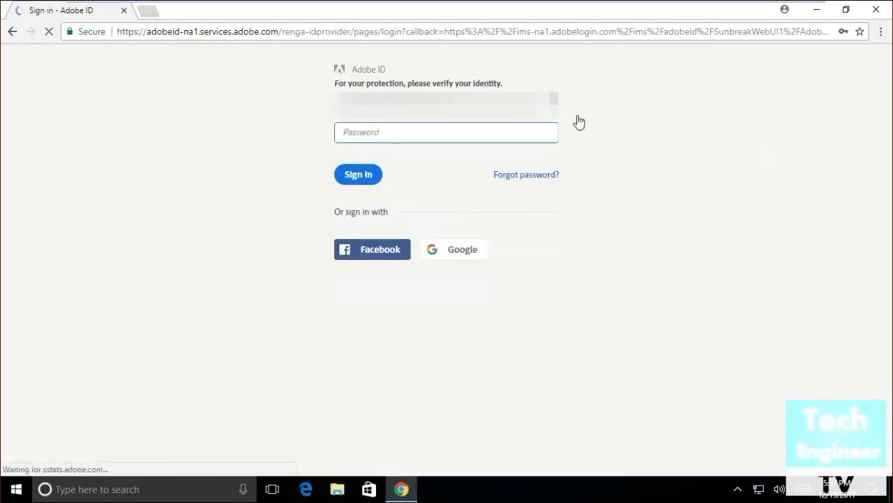
{"action": "type", "text": "••••••"}
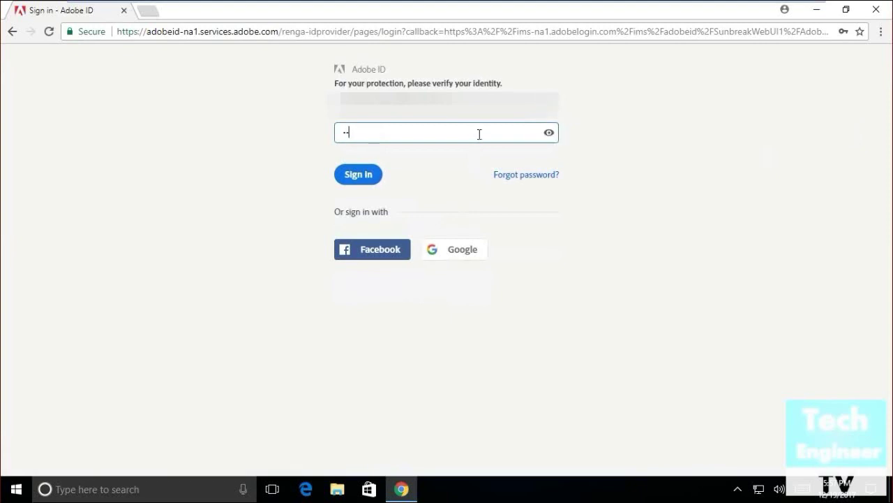
{"action": "type", "text": "••••••"}
{"action": "key", "text": "BackSpace"}
{"action": "key", "text": "BackSpace"}
{"action": "key", "text": "BackSpace"}
{"action": "key", "text": "BackSpace"}
{"action": "key", "text": "BackSpace"}
{"action": "key", "text": "BackSpace"}
{"action": "key", "text": "BackSpace"}
{"action": "key", "text": "BackSpace"}
{"action": "key", "text": "BackSpace"}
{"action": "key", "text": "BackSpace"}
{"action": "key", "text": "BackSpace"}
{"action": "type", "text": "••••••••••••"}
{"action": "left_click", "coordinate": [351, 176]}
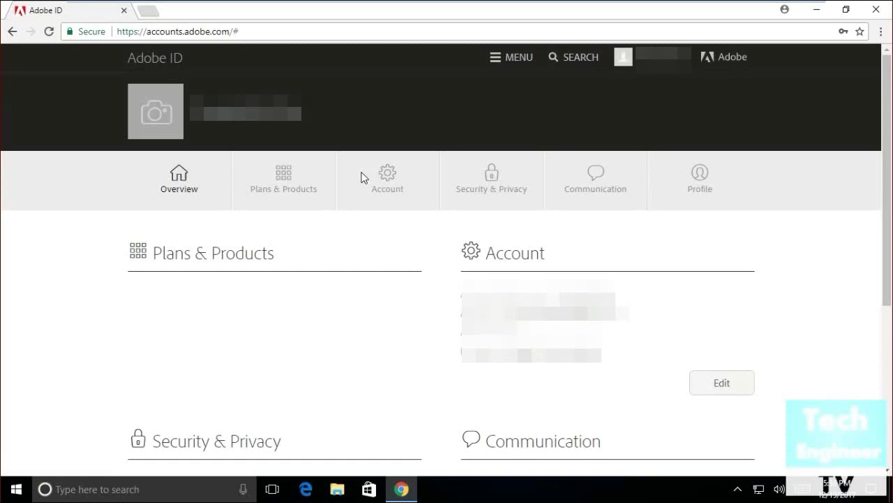
- Skim the account Overview, then browse Plans & Products, Order History and Support Cases
{"action": "scroll", "coordinate": [451, 386], "scroll_direction": "down", "scroll_amount": 4}
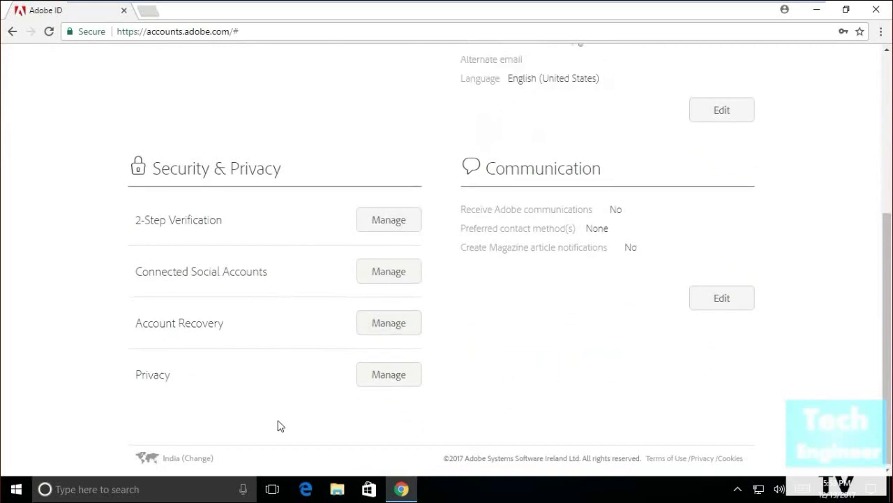
{"action": "scroll", "coordinate": [278, 426], "scroll_direction": "up", "scroll_amount": 4}
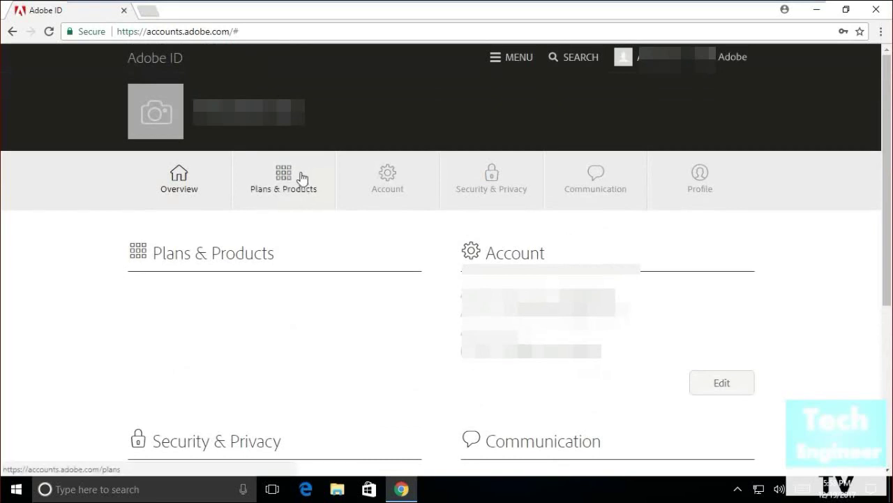
{"action": "left_click", "coordinate": [302, 178]}
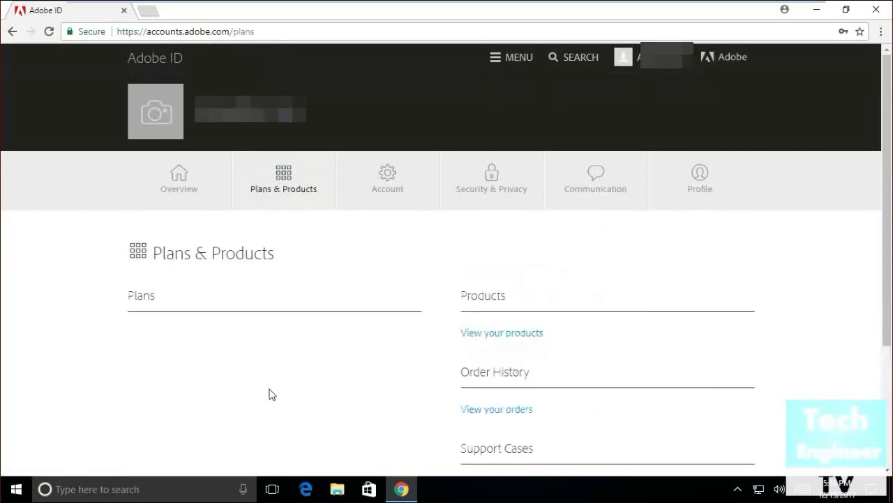
{"action": "scroll", "coordinate": [272, 394], "scroll_direction": "down", "scroll_amount": 3}
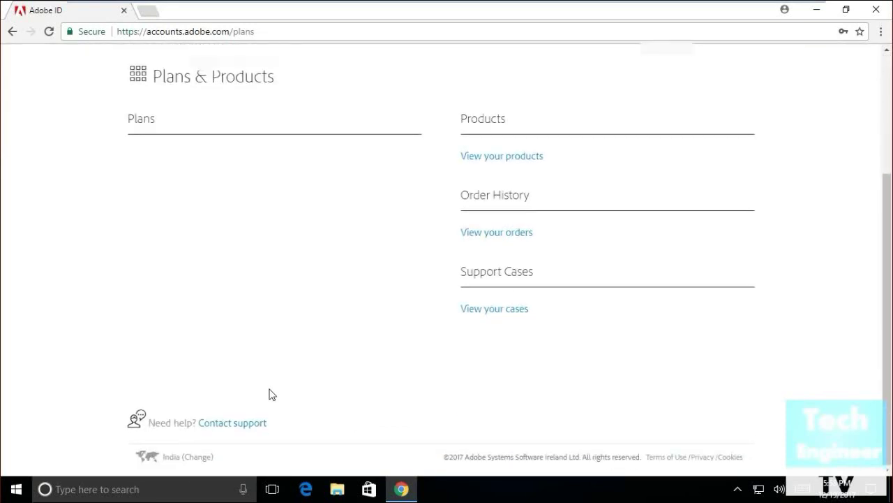
{"action": "scroll", "coordinate": [271, 394], "scroll_direction": "down", "scroll_amount": 2}
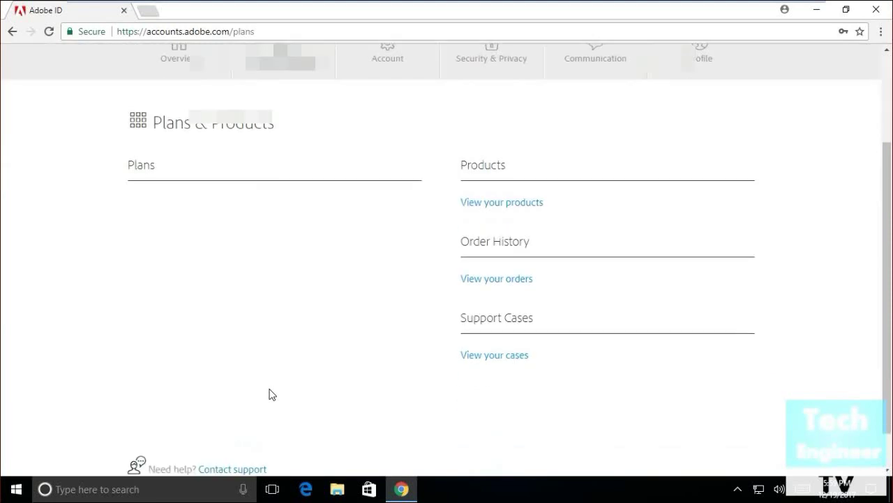
{"action": "scroll", "coordinate": [272, 394], "scroll_direction": "up", "scroll_amount": 2}
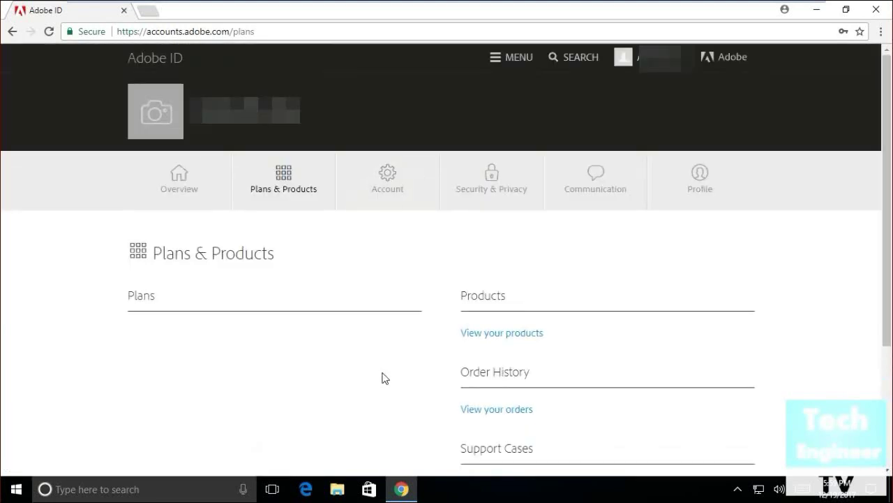
{"action": "scroll", "coordinate": [385, 377], "scroll_direction": "down", "scroll_amount": 1}
{"action": "scroll", "coordinate": [384, 381], "scroll_direction": "down", "scroll_amount": 1}
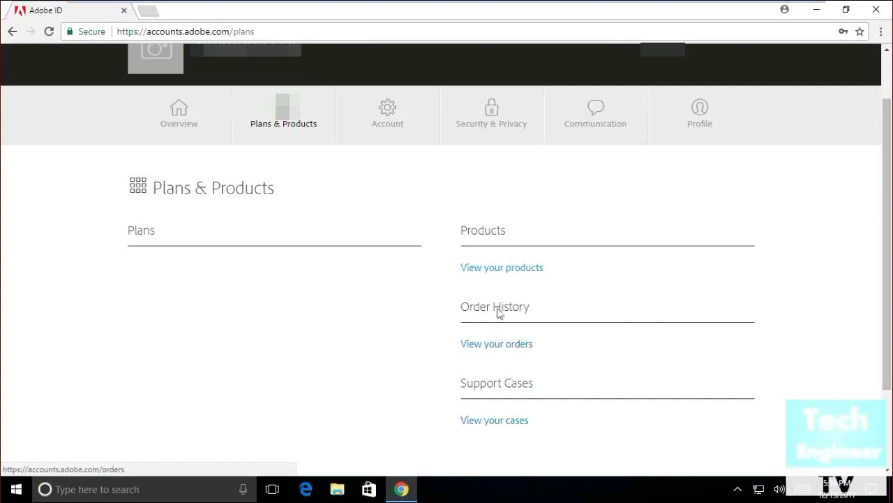
{"action": "left_click", "coordinate": [504, 279]}
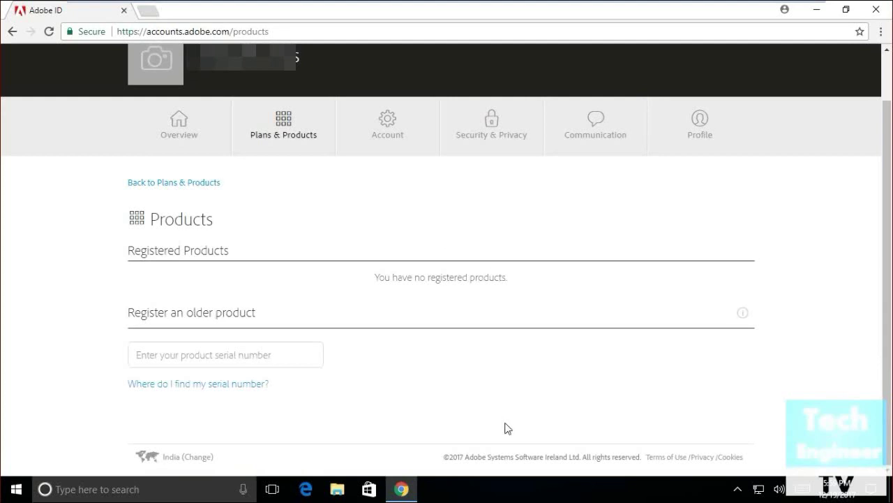
{"action": "left_click", "coordinate": [397, 131]}
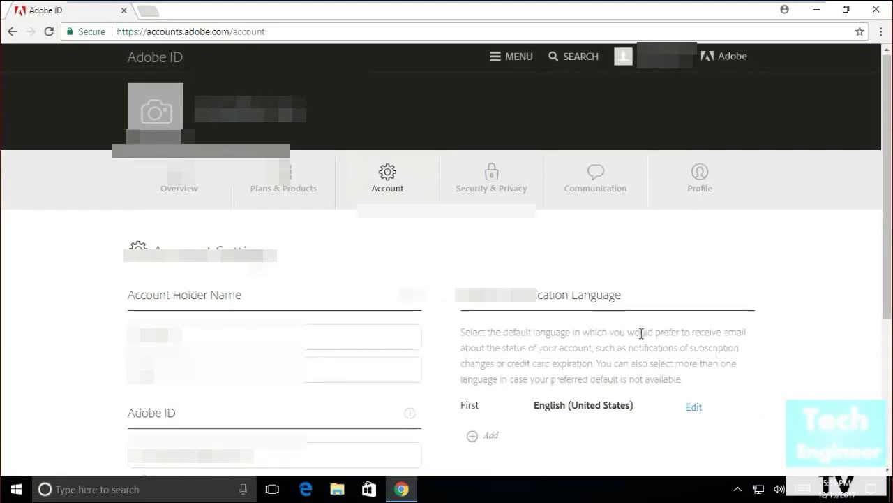
{"action": "scroll", "coordinate": [642, 335], "scroll_direction": "down", "scroll_amount": 3}
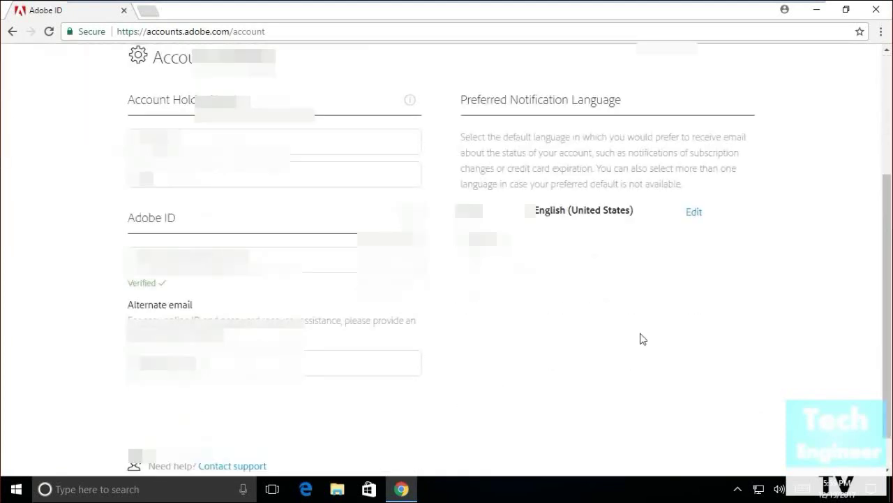
{"action": "scroll", "coordinate": [643, 338], "scroll_direction": "up", "scroll_amount": 3}
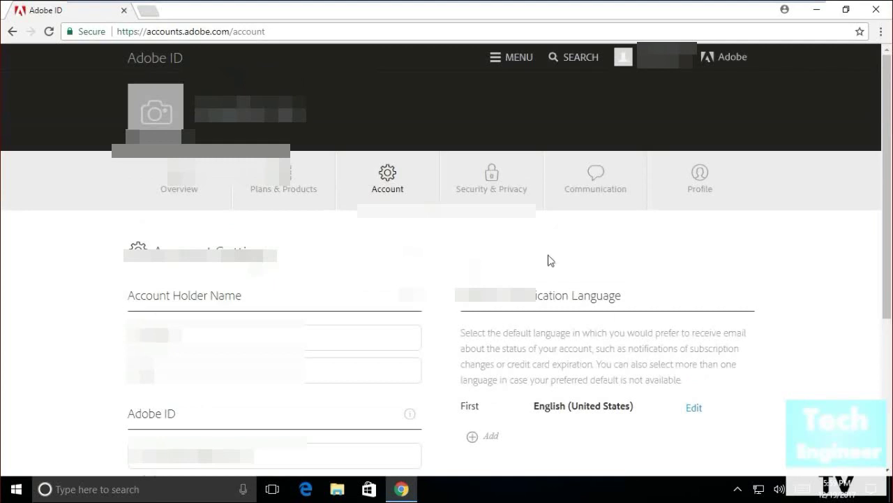
- Review Security & Privacy (2-step verification off, privacy enabled), then move to Communication preferences
{"action": "left_click", "coordinate": [498, 192]}
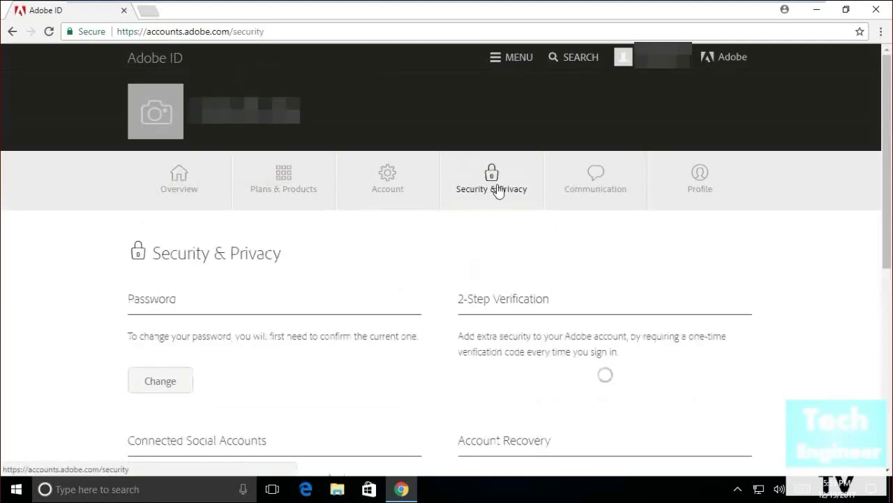
{"action": "scroll", "coordinate": [580, 239], "scroll_direction": "down", "scroll_amount": 3}
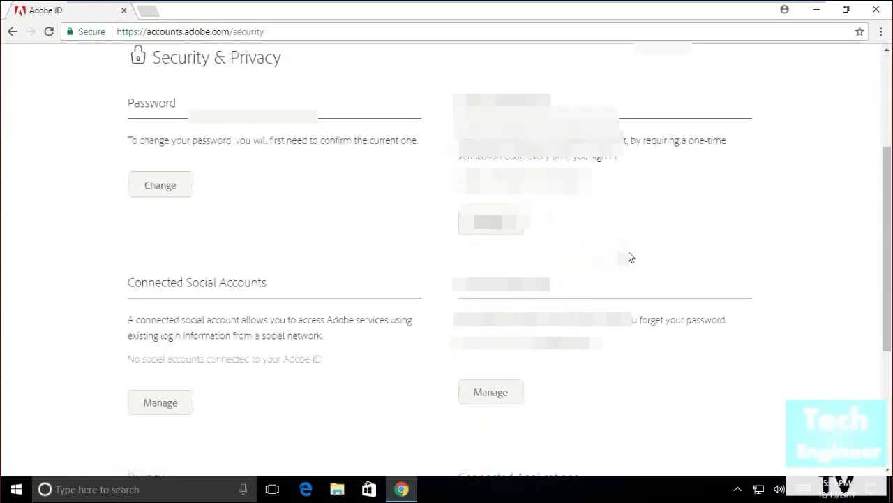
{"action": "scroll", "coordinate": [630, 256], "scroll_direction": "down", "scroll_amount": 2}
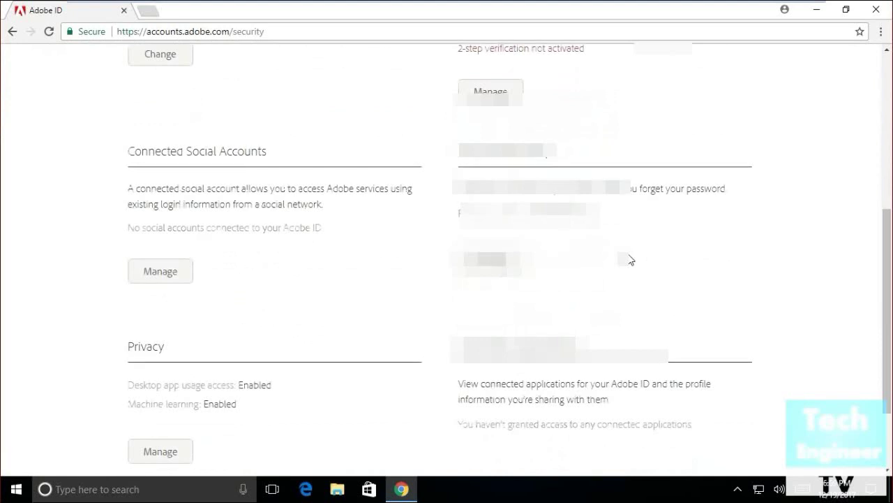
{"action": "scroll", "coordinate": [630, 255], "scroll_direction": "down", "scroll_amount": 2}
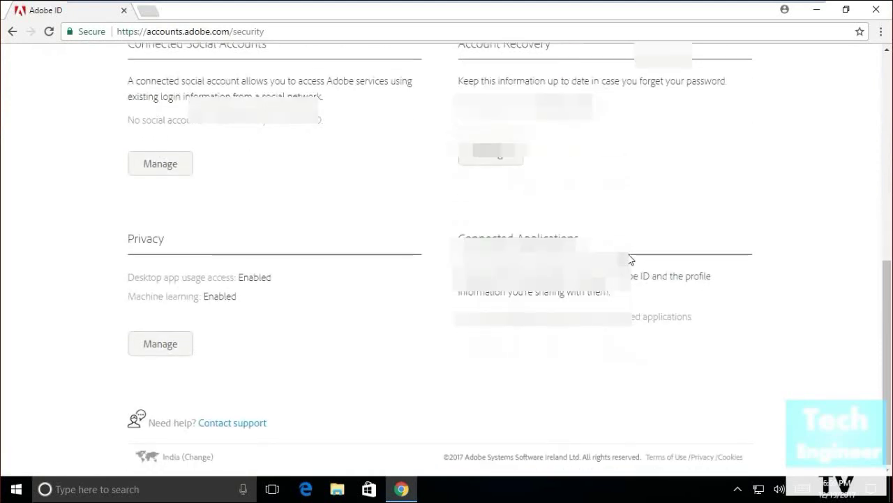
{"action": "scroll", "coordinate": [630, 259], "scroll_direction": "up", "scroll_amount": 7}
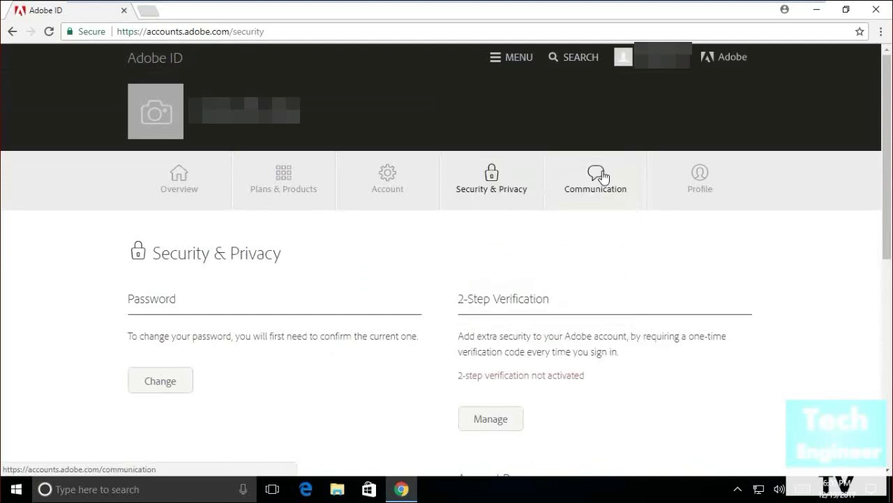
{"action": "left_click", "coordinate": [603, 175]}
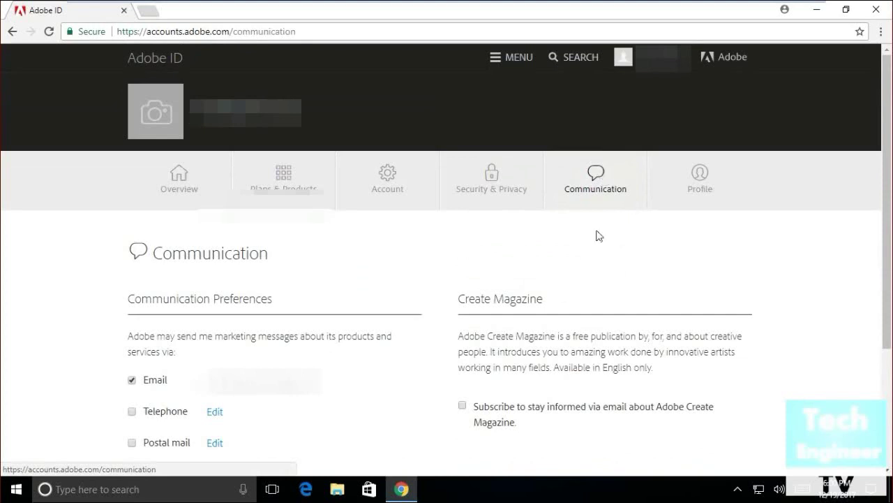
- Skim the Communication page, then review the Profile page's name, photo and company fields
{"action": "scroll", "coordinate": [571, 342], "scroll_direction": "down", "scroll_amount": 3}
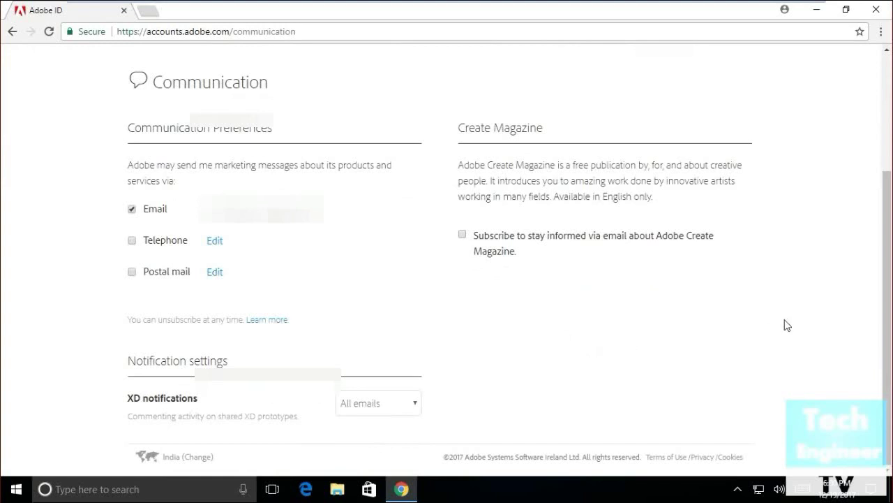
{"action": "scroll", "coordinate": [787, 326], "scroll_direction": "up", "scroll_amount": 3}
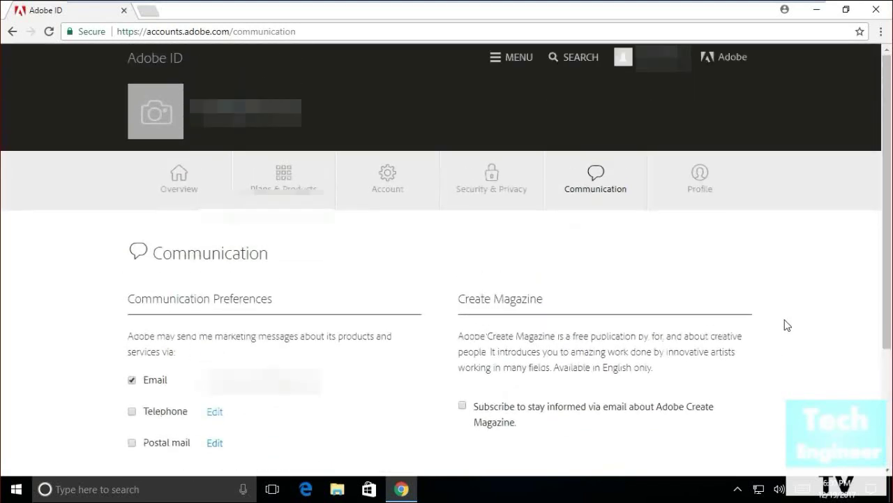
{"action": "left_click", "coordinate": [712, 183]}
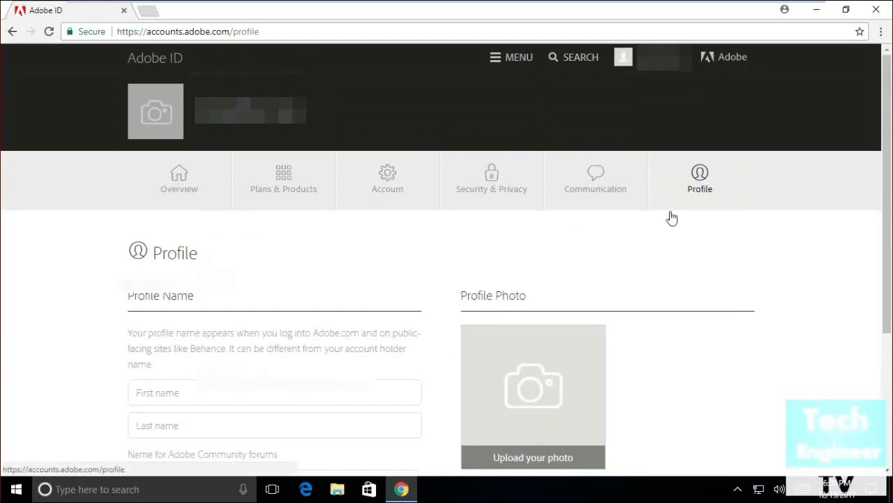
{"action": "scroll", "coordinate": [696, 352], "scroll_direction": "down", "scroll_amount": 3}
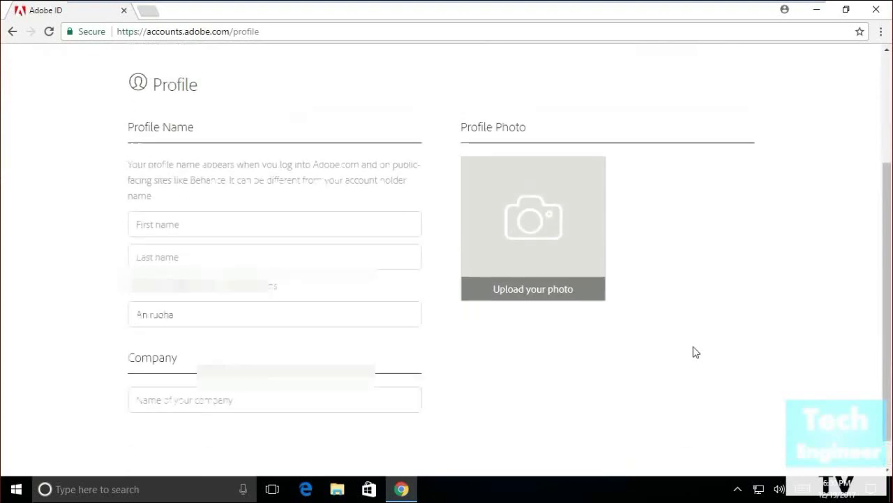
{"action": "scroll", "coordinate": [691, 352], "scroll_direction": "up", "scroll_amount": 3}
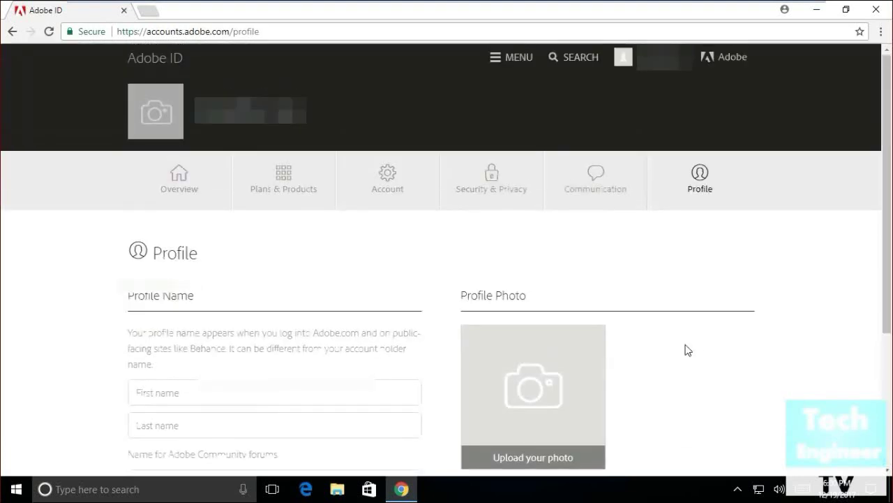
- Return to the Adobe India homepage and pick Creative Cloud from the footer's Products links
{"action": "left_click", "coordinate": [731, 62]}
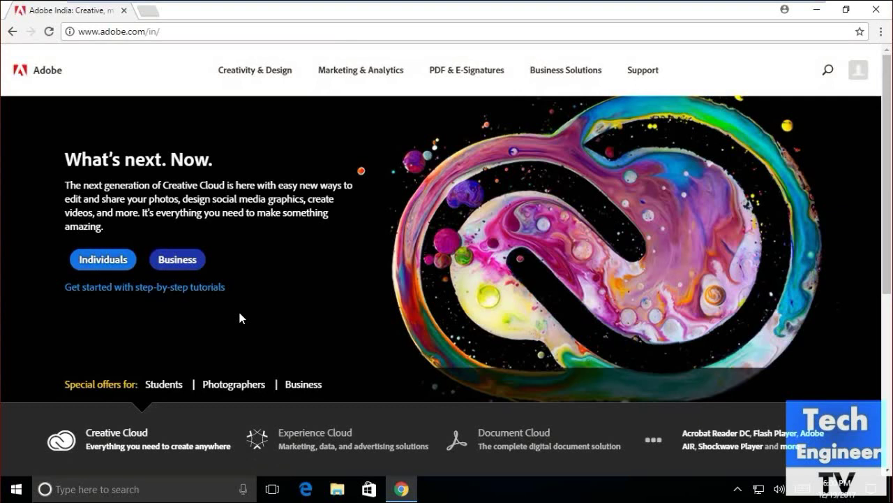
{"action": "scroll", "coordinate": [240, 318], "scroll_direction": "down", "scroll_amount": 1}
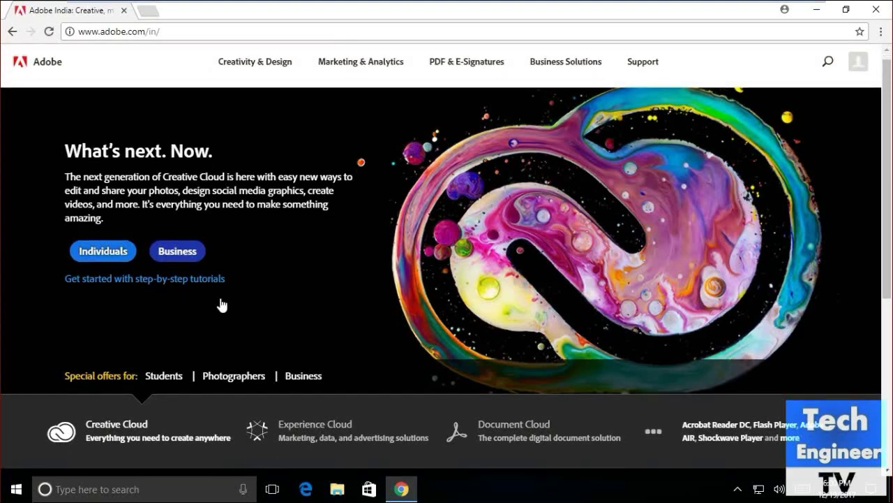
{"action": "scroll", "coordinate": [222, 307], "scroll_direction": "down", "scroll_amount": 3}
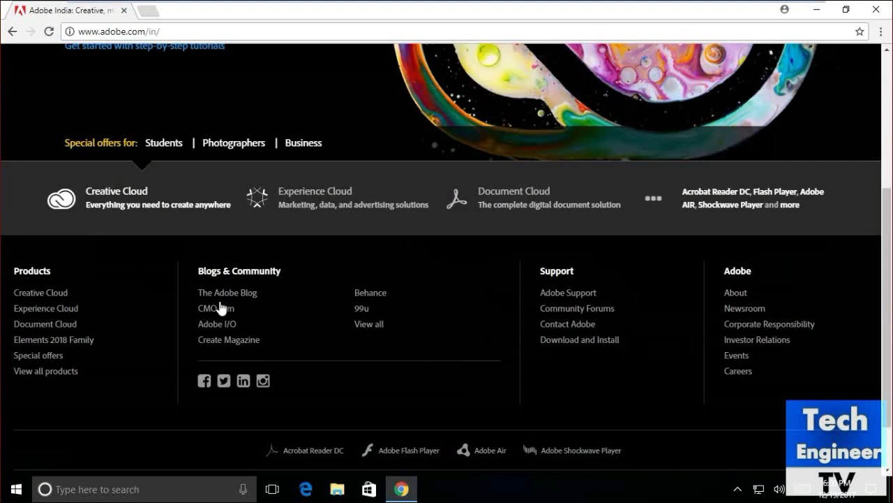
{"action": "scroll", "coordinate": [220, 307], "scroll_direction": "down", "scroll_amount": 1}
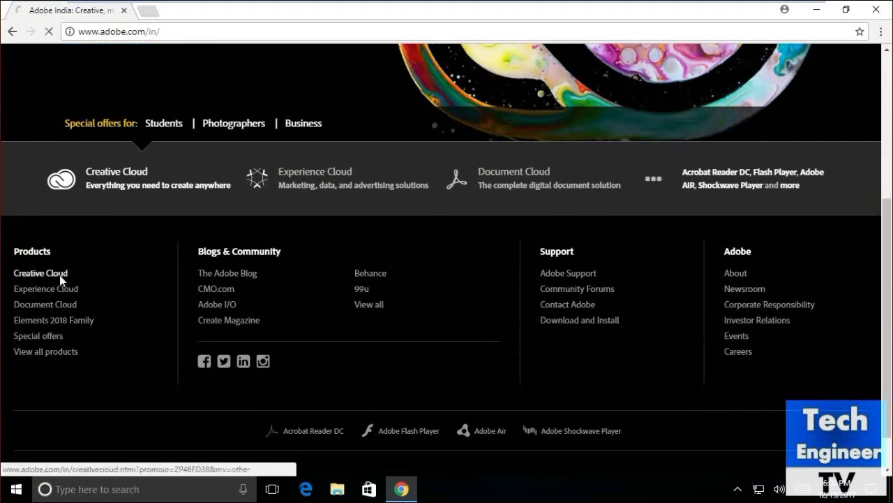
{"action": "left_click", "coordinate": [60, 274]}
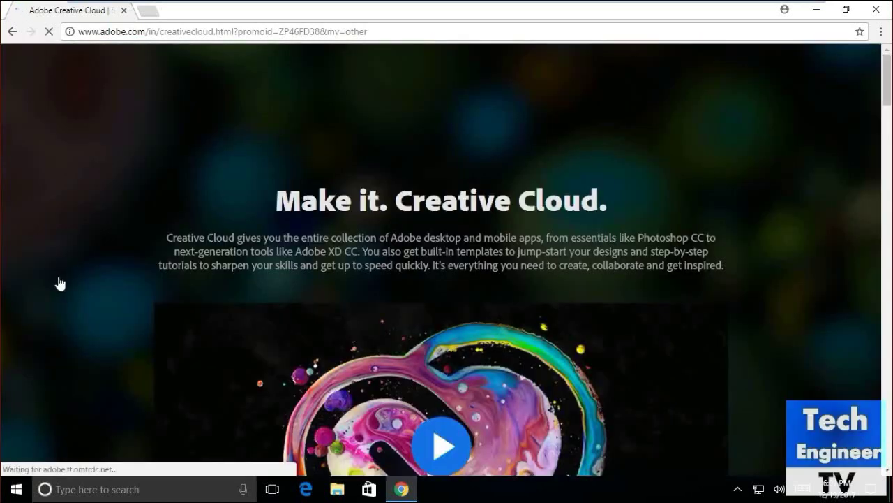
- Browse the Creative Cloud overview and plan pricing, then go to the Free Trial page
{"action": "scroll", "coordinate": [60, 285], "scroll_direction": "down", "scroll_amount": 2}
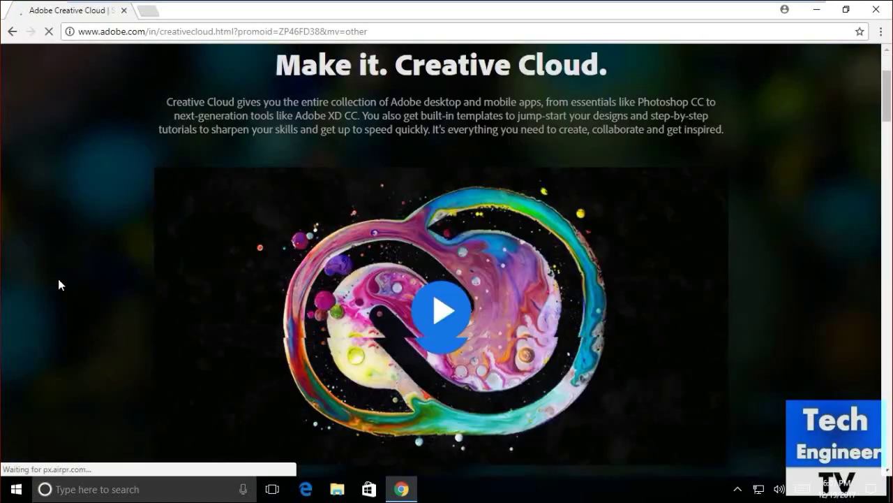
{"action": "scroll", "coordinate": [59, 284], "scroll_direction": "down", "scroll_amount": 2}
{"action": "scroll", "coordinate": [59, 285], "scroll_direction": "down", "scroll_amount": 3}
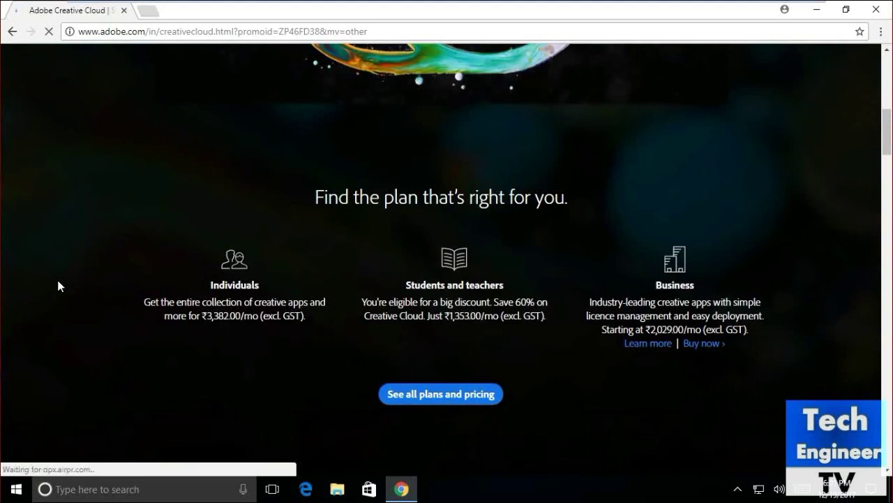
{"action": "scroll", "coordinate": [58, 285], "scroll_direction": "down", "scroll_amount": 1}
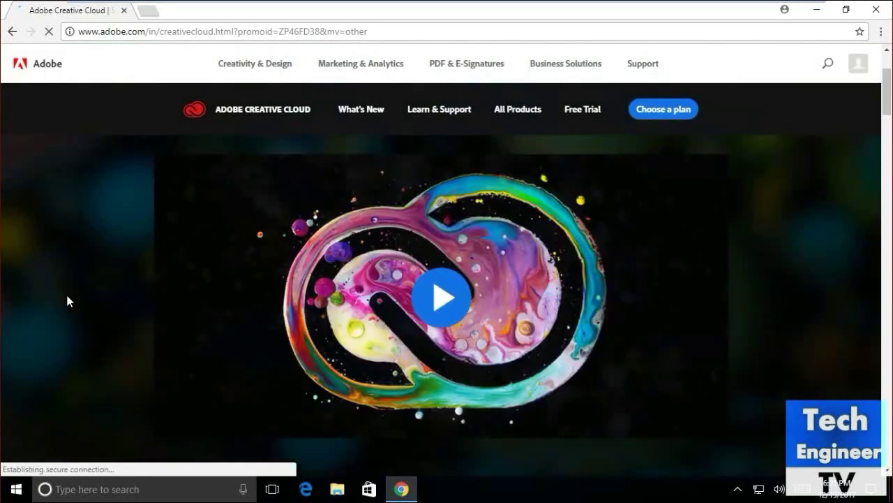
{"action": "scroll", "coordinate": [68, 303], "scroll_direction": "down", "scroll_amount": 5}
{"action": "scroll", "coordinate": [70, 300], "scroll_direction": "down", "scroll_amount": 5}
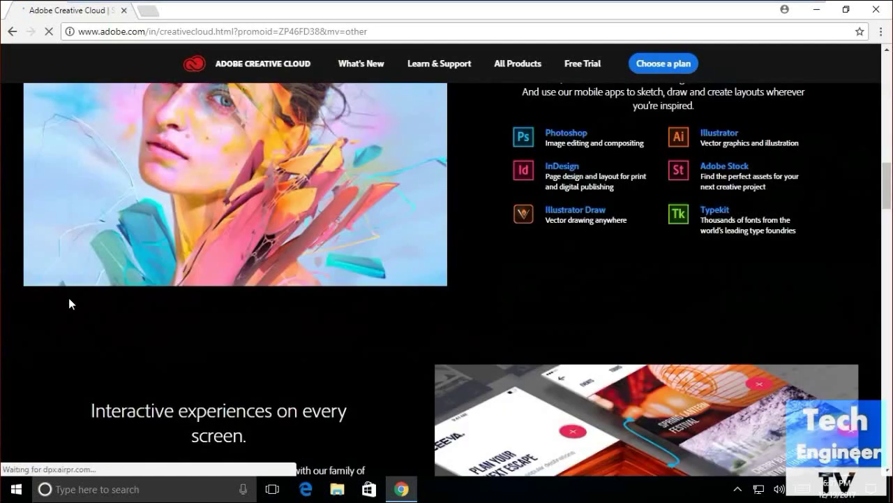
{"action": "scroll", "coordinate": [68, 303], "scroll_direction": "down", "scroll_amount": 8}
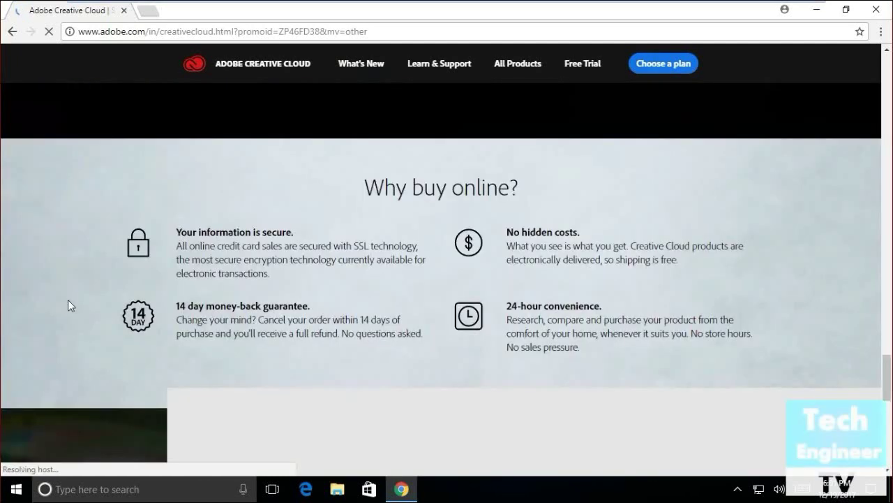
{"action": "scroll", "coordinate": [69, 305], "scroll_direction": "down", "scroll_amount": 5}
{"action": "scroll", "coordinate": [70, 308], "scroll_direction": "up", "scroll_amount": 5}
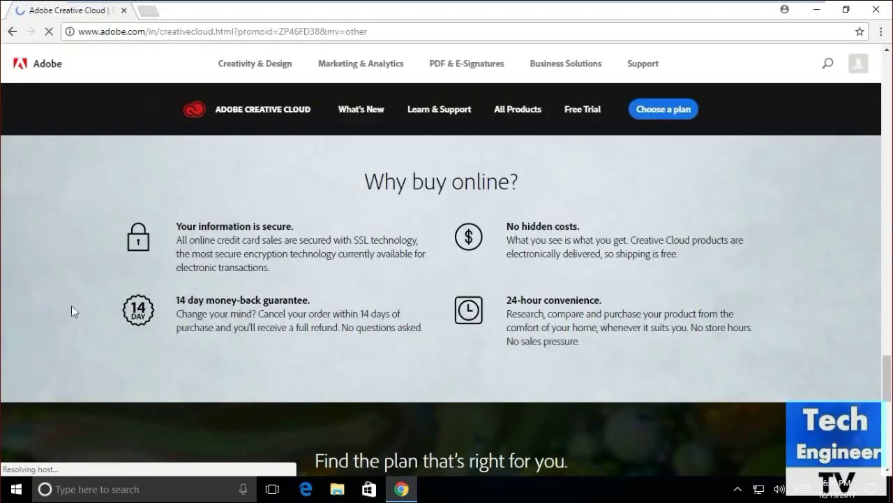
{"action": "scroll", "coordinate": [72, 305], "scroll_direction": "up", "scroll_amount": 10}
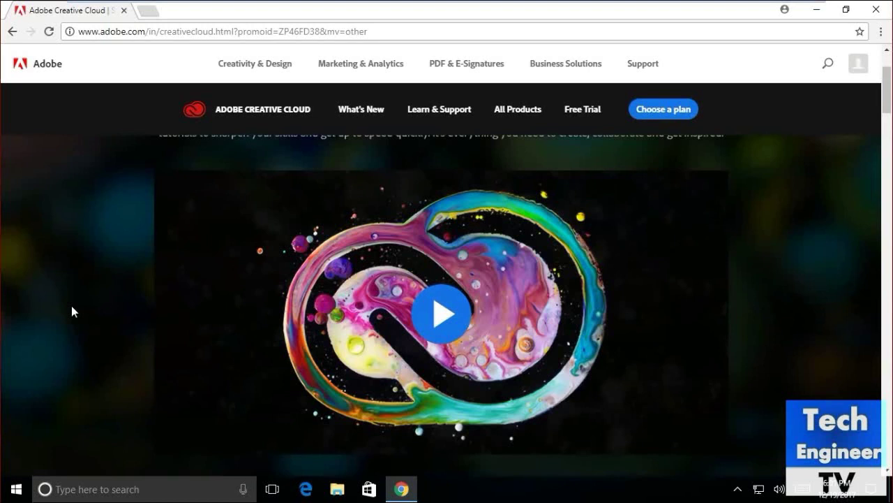
{"action": "scroll", "coordinate": [71, 307], "scroll_direction": "down", "scroll_amount": 7}
{"action": "scroll", "coordinate": [335, 271], "scroll_direction": "down", "scroll_amount": 1}
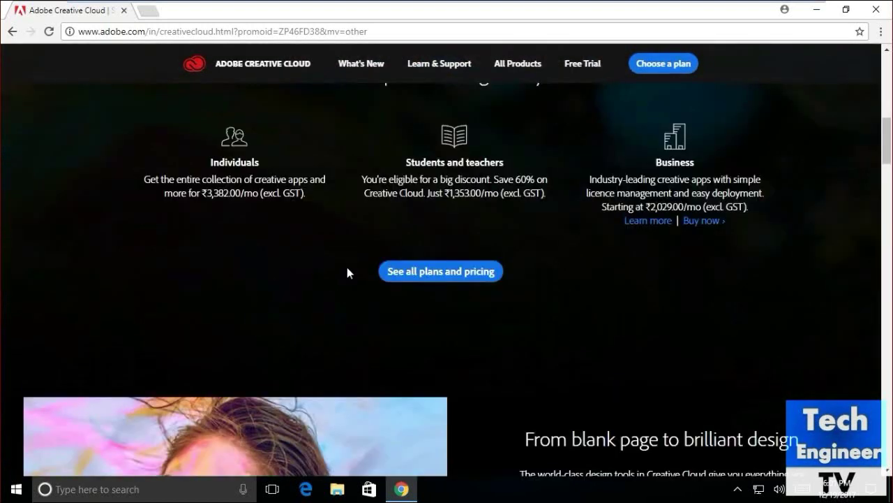
{"action": "scroll", "coordinate": [621, 231], "scroll_direction": "up", "scroll_amount": 1}
{"action": "left_click", "coordinate": [588, 111]}
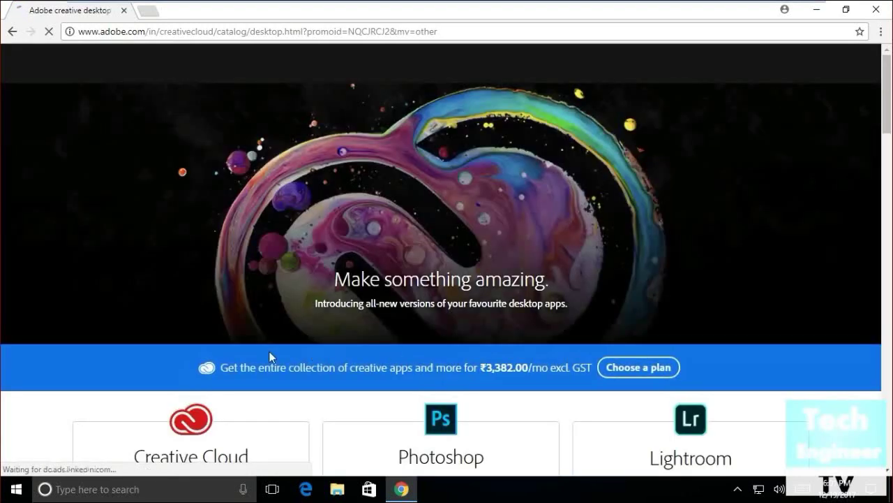
- Browse the desktop apps catalog, then download from the Creative Cloud desktop app card
{"action": "scroll", "coordinate": [110, 362], "scroll_direction": "down", "scroll_amount": 7}
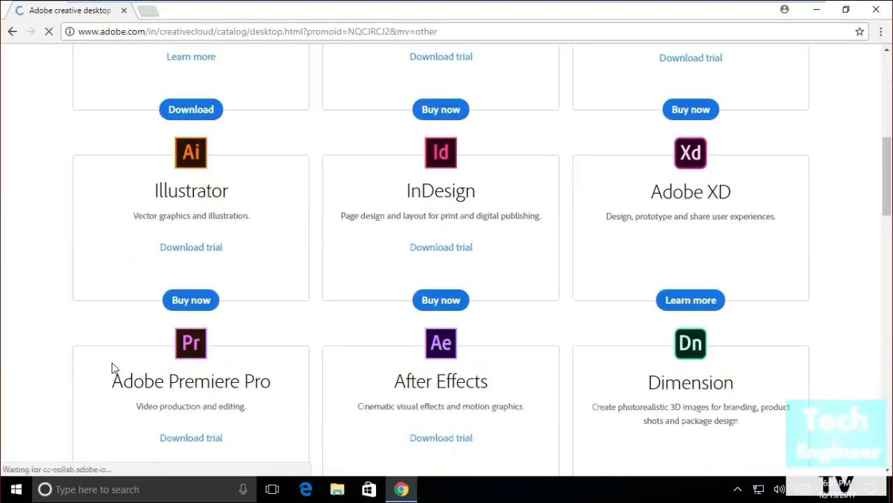
{"action": "scroll", "coordinate": [111, 363], "scroll_direction": "up", "scroll_amount": 4}
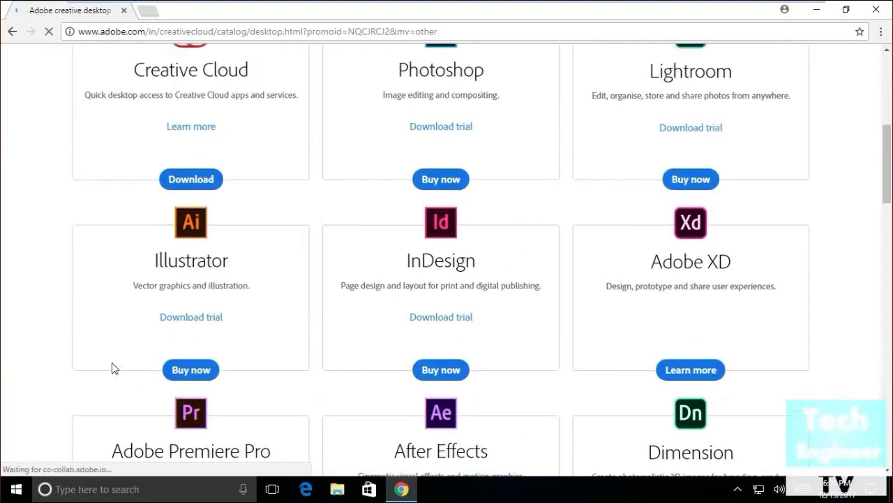
{"action": "scroll", "coordinate": [111, 363], "scroll_direction": "up", "scroll_amount": 2}
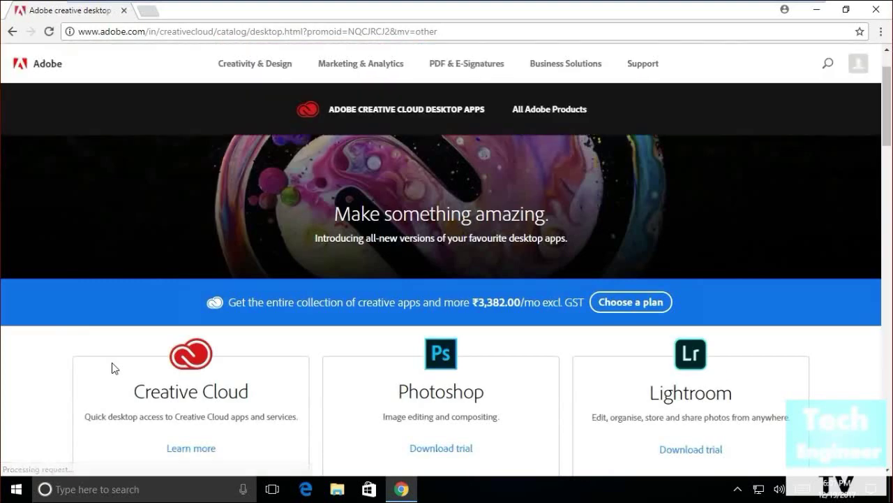
{"action": "scroll", "coordinate": [112, 362], "scroll_direction": "down", "scroll_amount": 2}
{"action": "scroll", "coordinate": [111, 362], "scroll_direction": "down", "scroll_amount": 3}
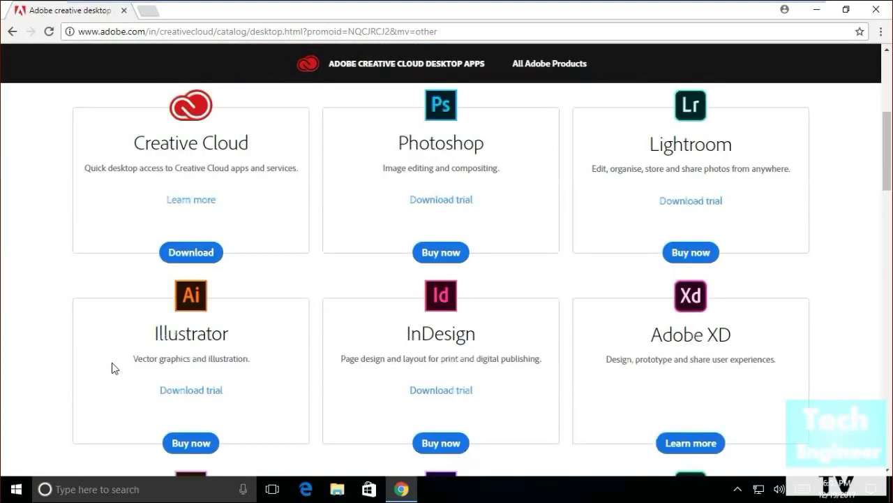
{"action": "scroll", "coordinate": [113, 361], "scroll_direction": "down", "scroll_amount": 5}
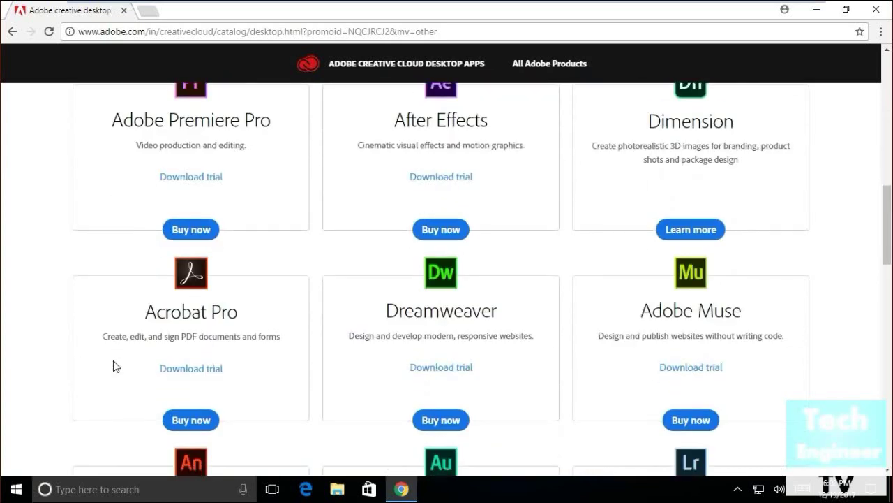
{"action": "scroll", "coordinate": [116, 366], "scroll_direction": "down", "scroll_amount": 5}
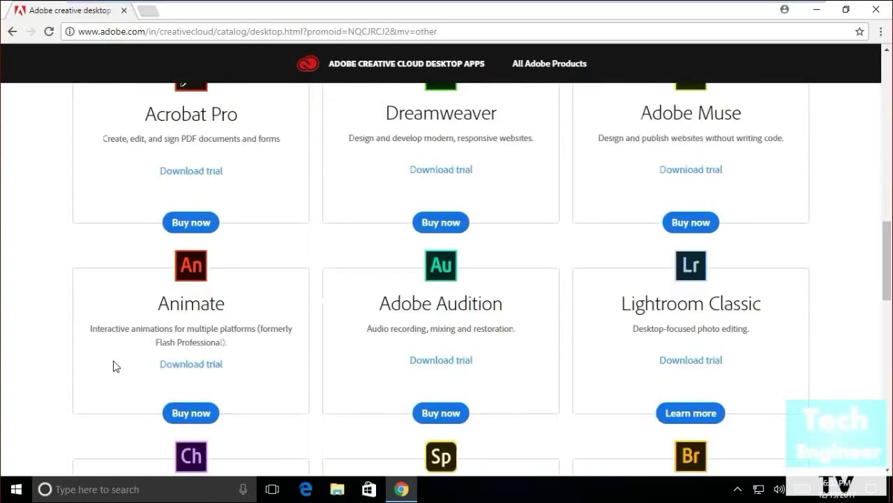
{"action": "scroll", "coordinate": [116, 365], "scroll_direction": "down", "scroll_amount": 5}
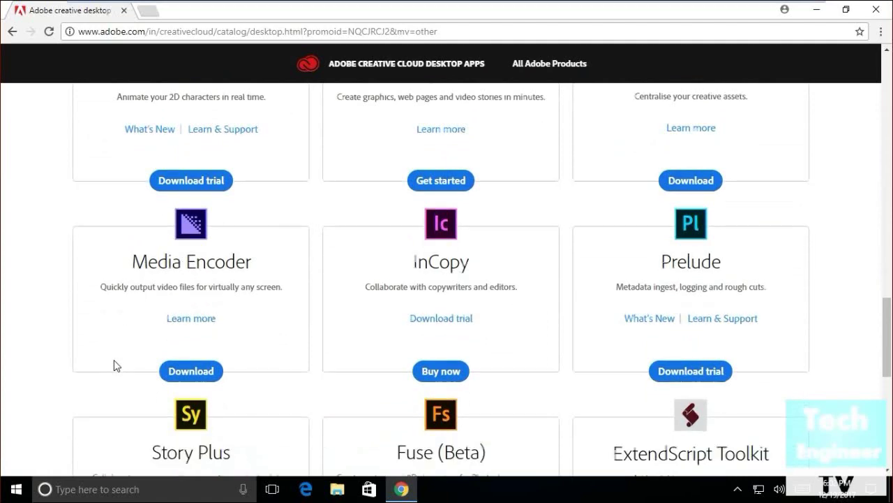
{"action": "scroll", "coordinate": [116, 365], "scroll_direction": "up", "scroll_amount": 9}
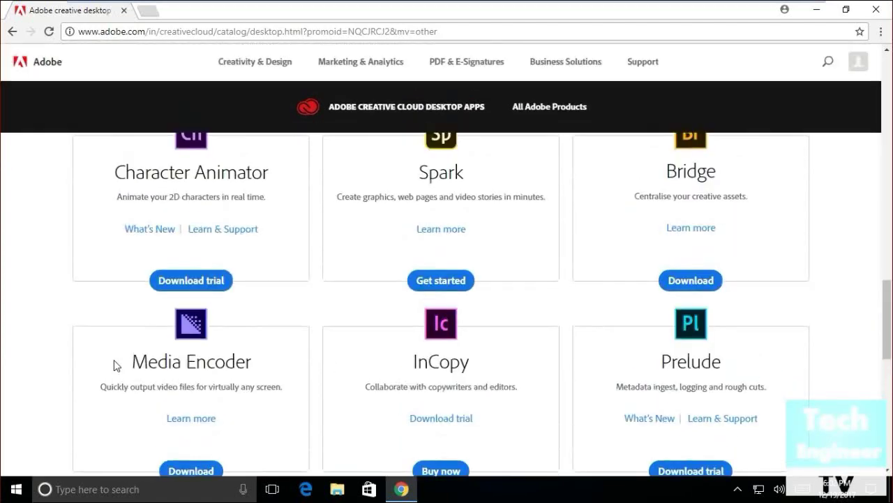
{"action": "scroll", "coordinate": [115, 366], "scroll_direction": "up", "scroll_amount": 1}
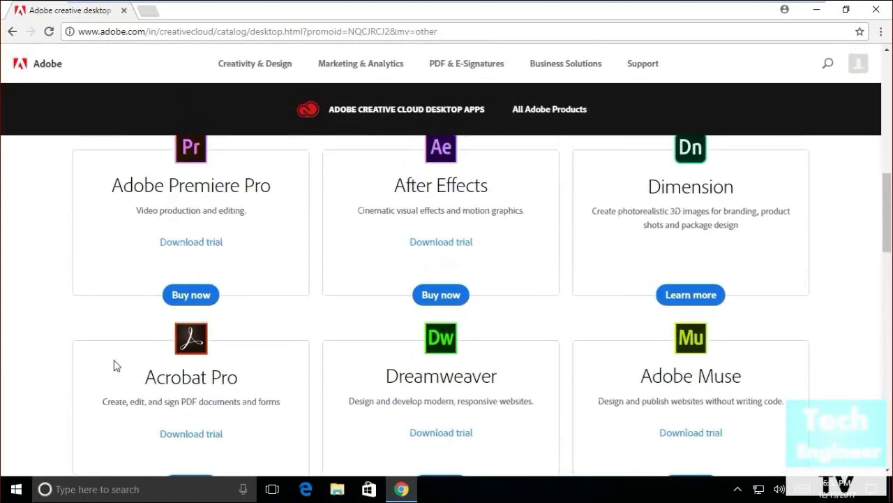
{"action": "scroll", "coordinate": [116, 365], "scroll_direction": "up", "scroll_amount": 8}
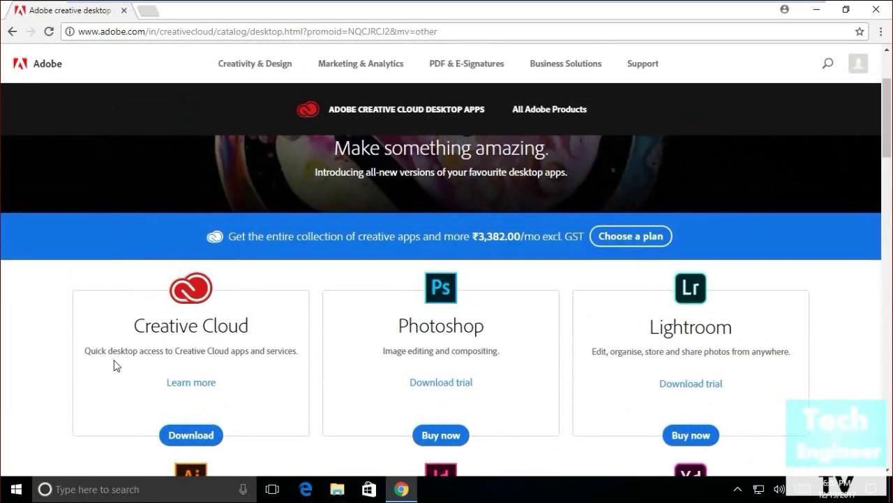
{"action": "scroll", "coordinate": [116, 365], "scroll_direction": "down", "scroll_amount": 9}
{"action": "scroll", "coordinate": [116, 366], "scroll_direction": "up", "scroll_amount": 6}
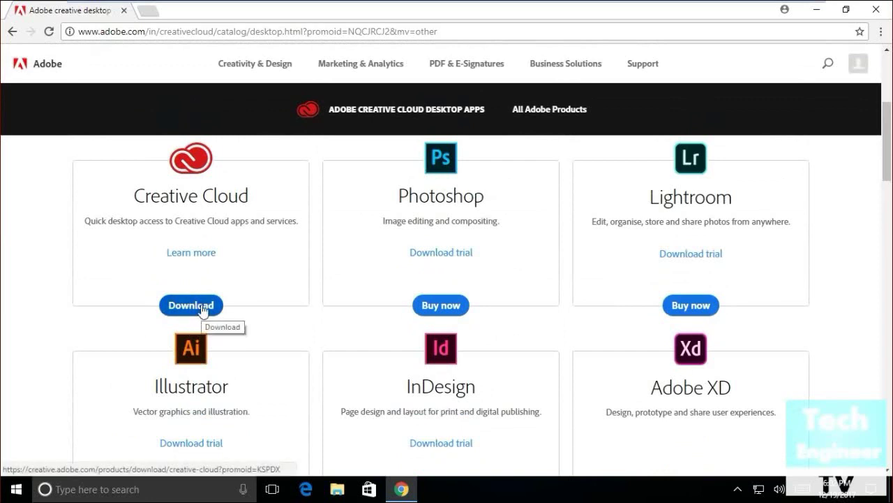
{"action": "left_click", "coordinate": [185, 309]}
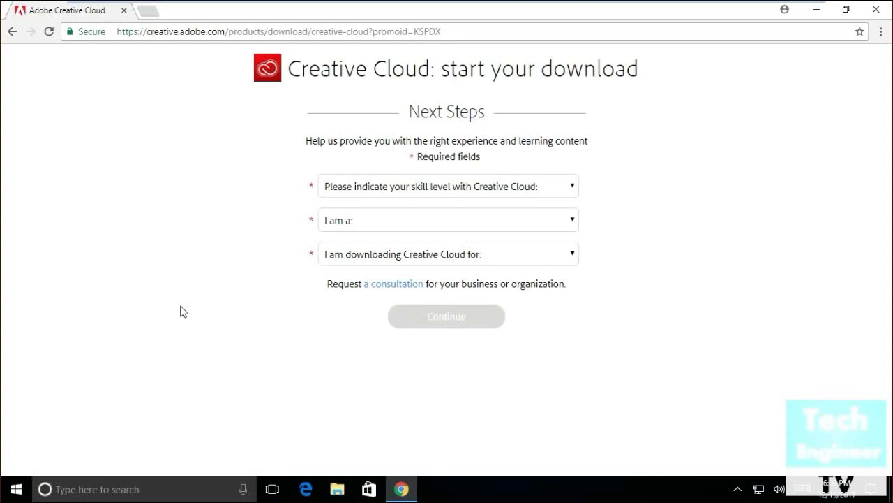
- Submit the download form with skill level Beginner, role IT Professional, and Myself only
{"action": "left_click", "coordinate": [395, 200]}
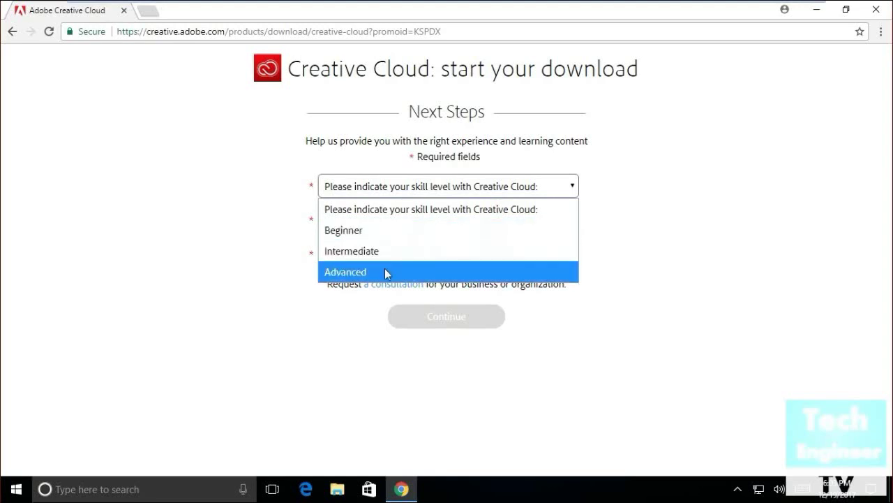
{"action": "left_click", "coordinate": [401, 235]}
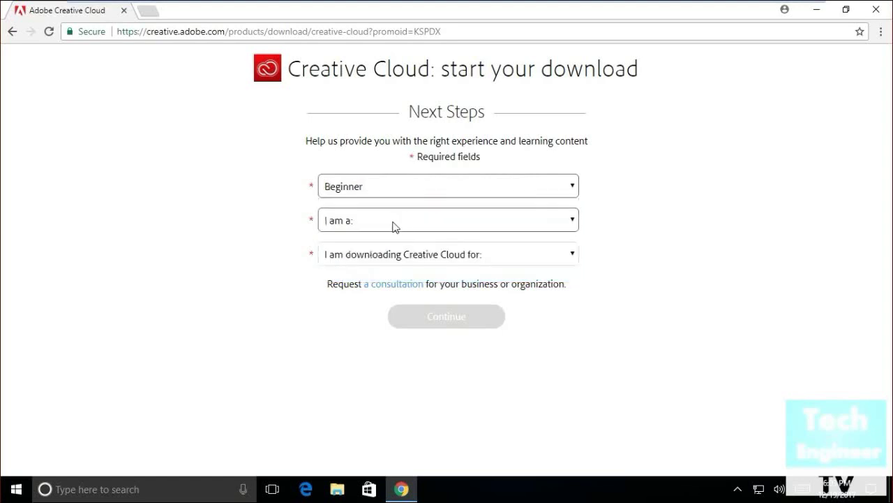
{"action": "left_click", "coordinate": [393, 225]}
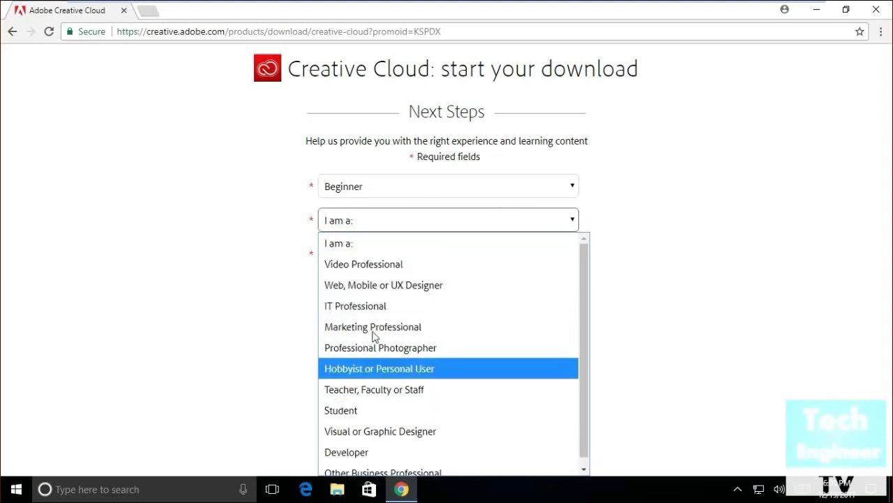
{"action": "scroll", "coordinate": [355, 397], "scroll_direction": "down", "scroll_amount": 1}
{"action": "scroll", "coordinate": [353, 300], "scroll_direction": "up", "scroll_amount": 1}
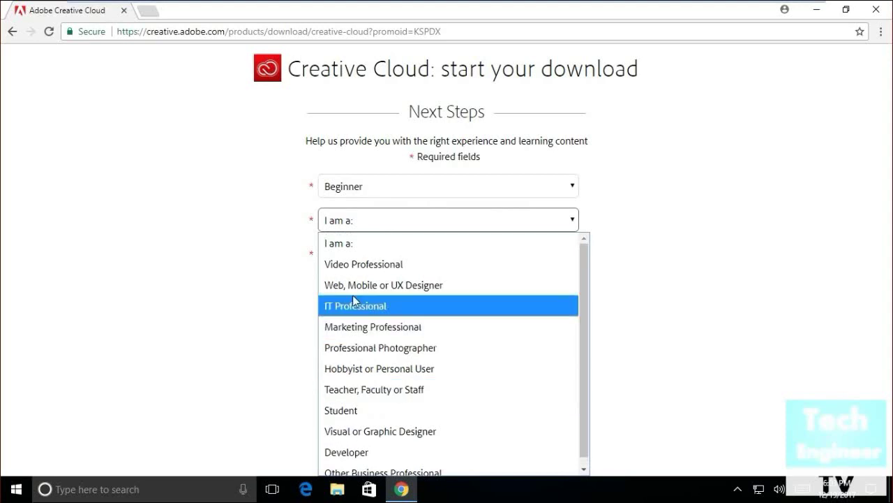
{"action": "left_click", "coordinate": [354, 307]}
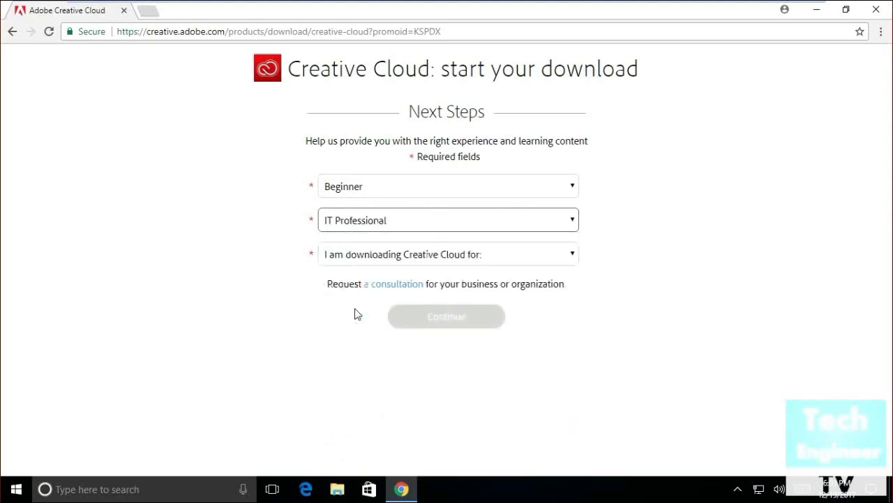
{"action": "left_click", "coordinate": [402, 261]}
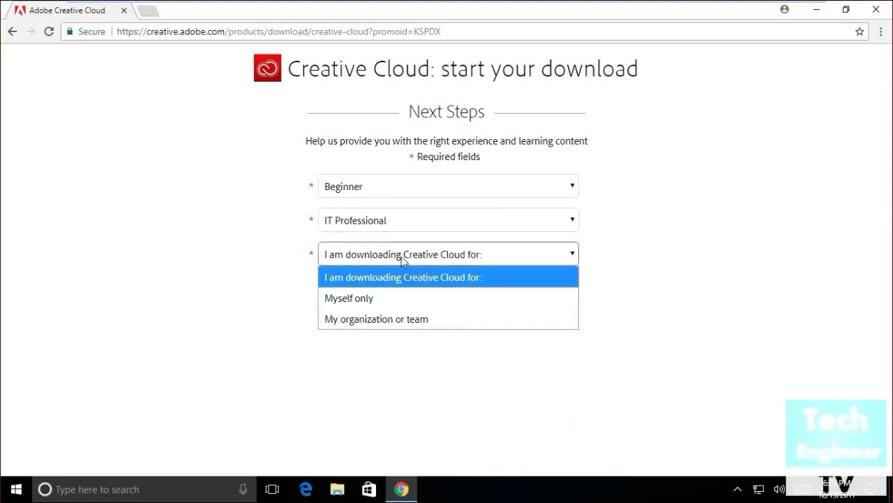
{"action": "left_click", "coordinate": [388, 302]}
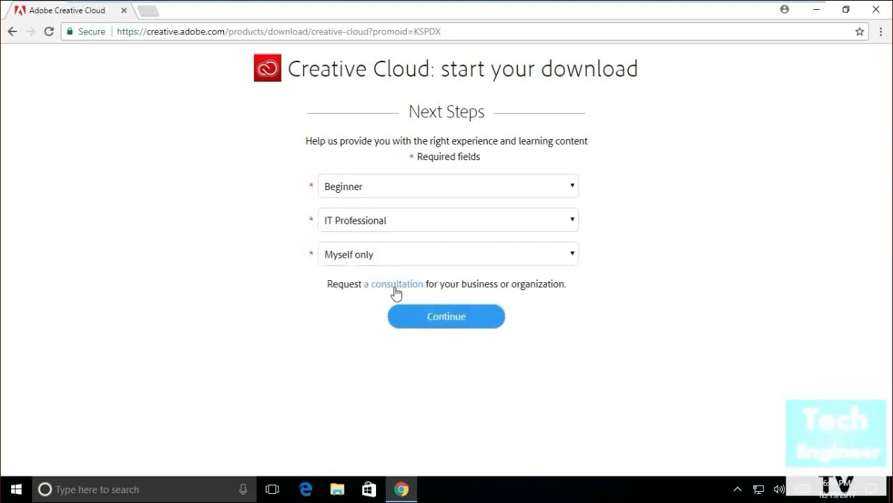
{"action": "left_click", "coordinate": [427, 328]}
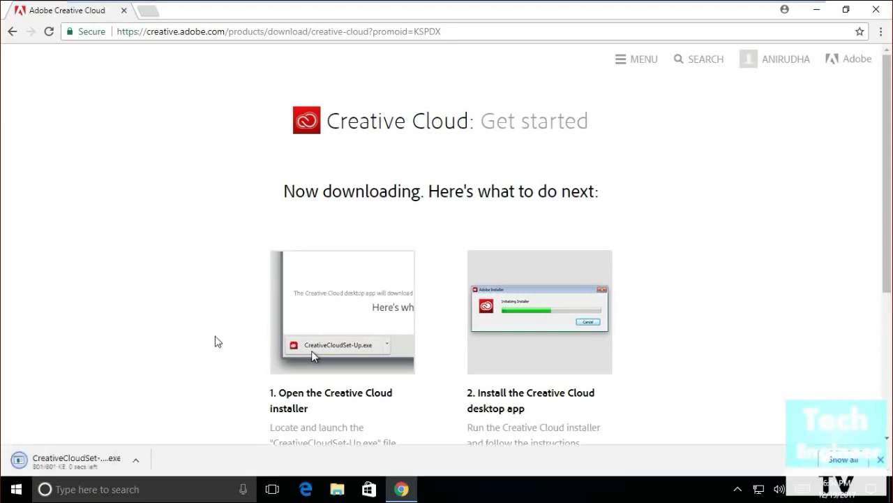
- Read the Get started page's next steps while CreativeCloudSet-Up.exe finishes downloading
{"action": "scroll", "coordinate": [215, 342], "scroll_direction": "down", "scroll_amount": 1}
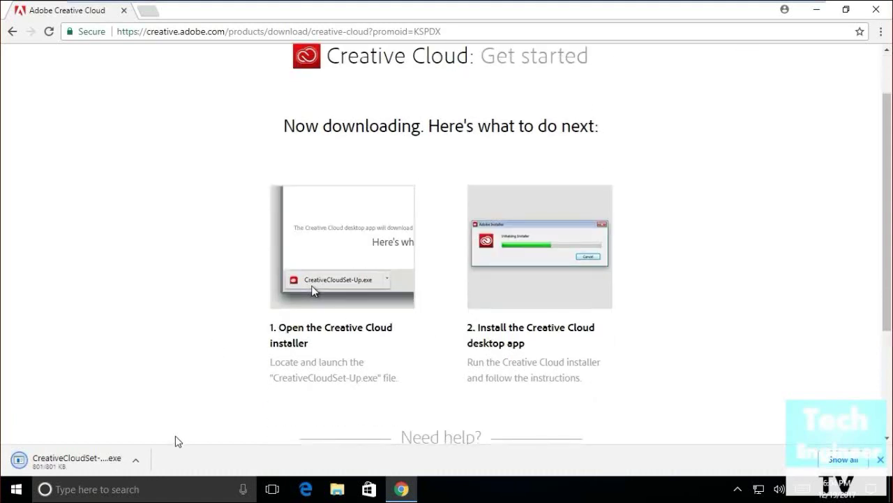
{"action": "scroll", "coordinate": [195, 410], "scroll_direction": "down", "scroll_amount": 2}
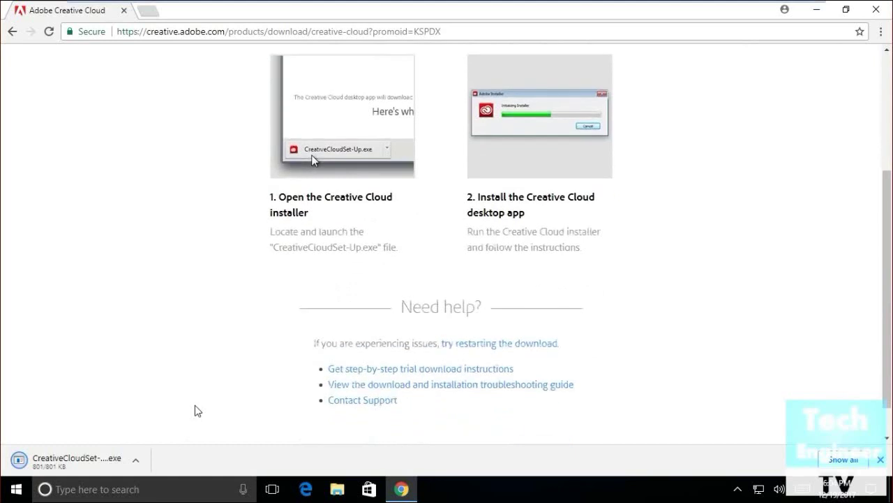
{"action": "scroll", "coordinate": [195, 405], "scroll_direction": "up", "scroll_amount": 2}
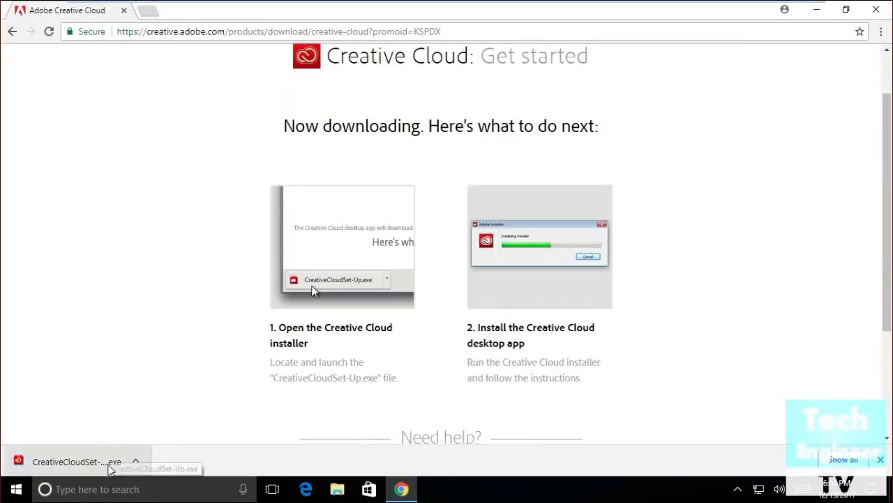
- Run CreativeCloudSet-Up.exe, show it in its folder, and allow it in User Account Control
{"action": "left_click", "coordinate": [76, 462]}
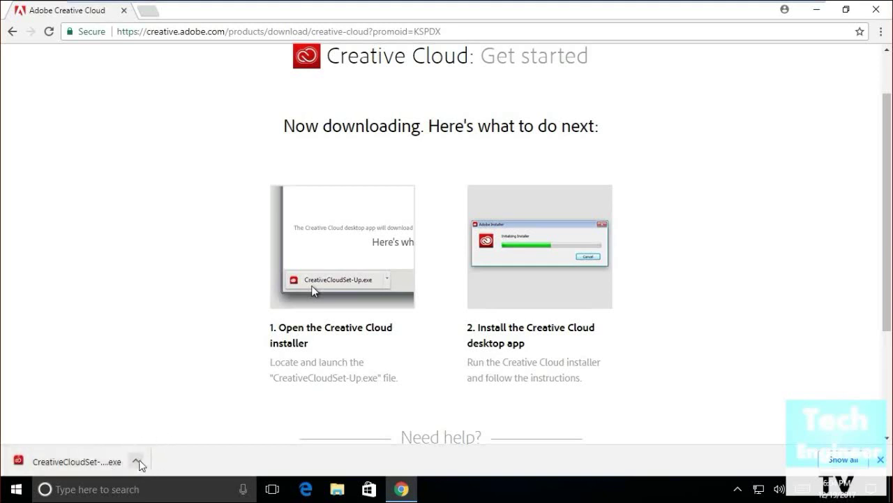
{"action": "left_click", "coordinate": [138, 462]}
{"action": "left_click", "coordinate": [148, 417]}
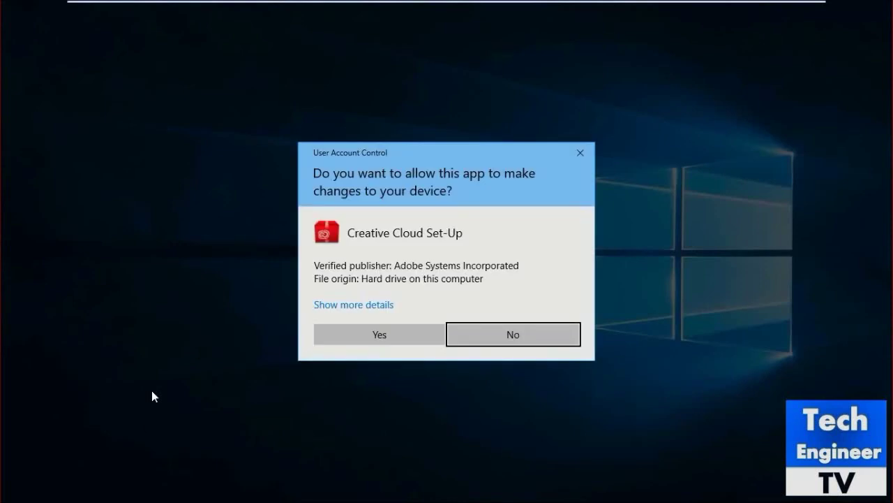
{"action": "left_click", "coordinate": [369, 333]}
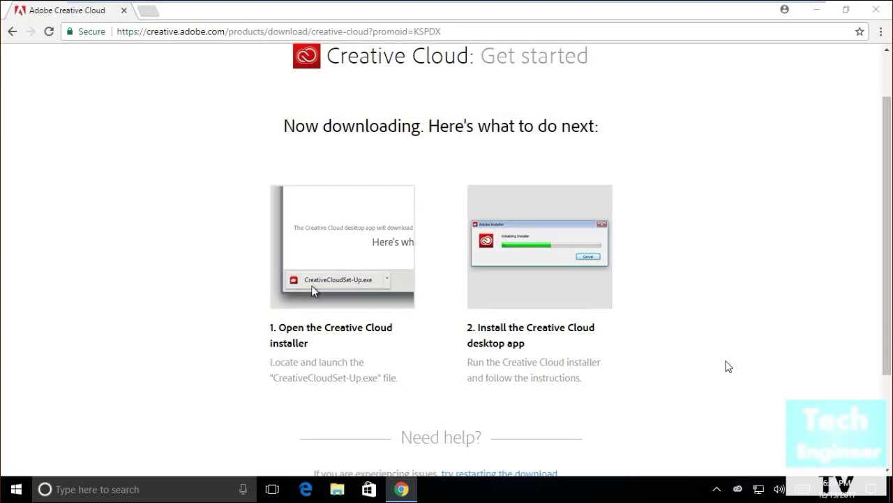
- Bring up the Creative Cloud desktop app and minimize Chrome to reveal its sign-in window
{"action": "left_click", "coordinate": [741, 488]}
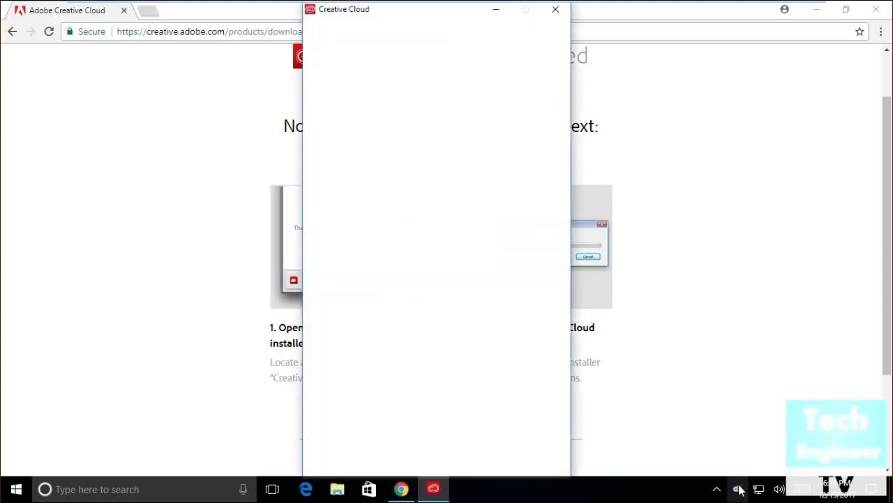
{"action": "left_click", "coordinate": [821, 10]}
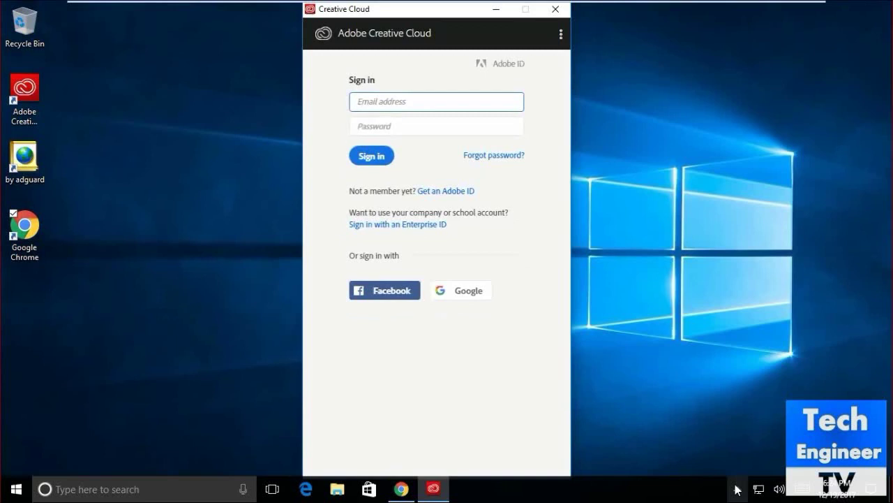
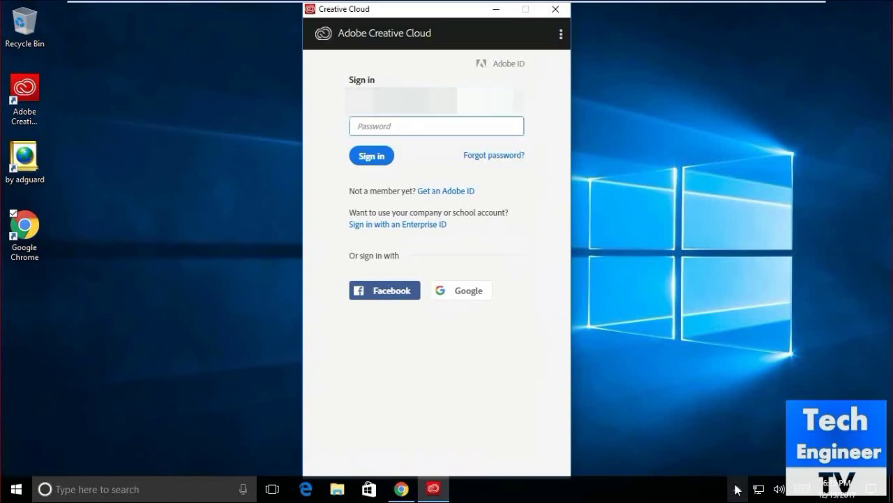
- Sign in to Creative Cloud with the Adobe ID email and account password
{"action": "type", "text": "•••••••••••"}
{"action": "left_click", "coordinate": [373, 156]}
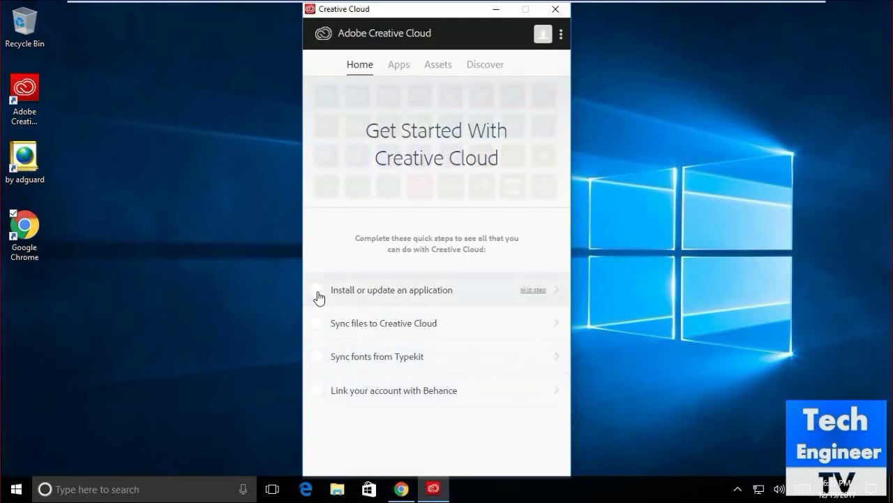
- Open the Apps tab to list My Apps & Services and trial apps like Photoshop CC
{"action": "left_click", "coordinate": [400, 68]}
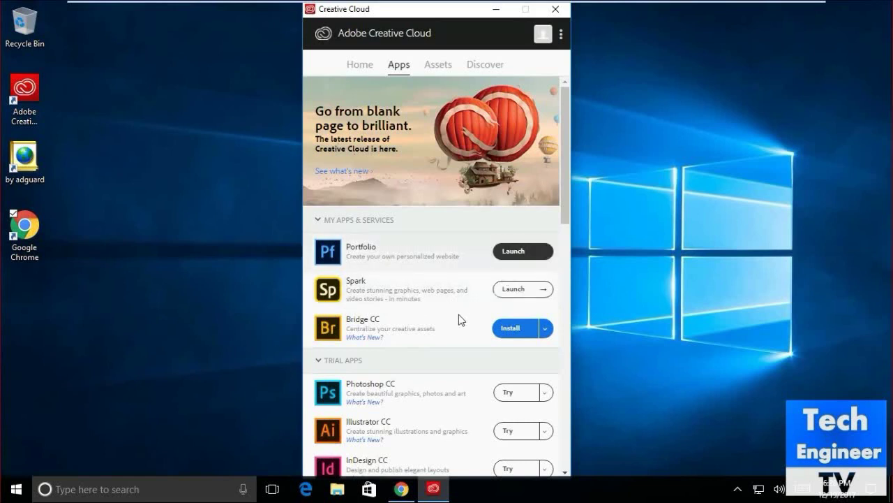
{"action": "scroll", "coordinate": [459, 321], "scroll_direction": "down", "scroll_amount": 5}
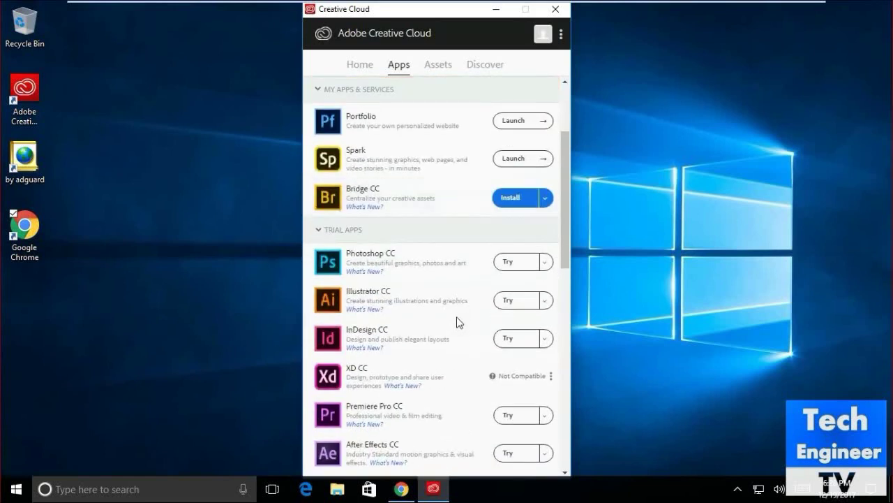
{"action": "scroll", "coordinate": [458, 321], "scroll_direction": "down", "scroll_amount": 2}
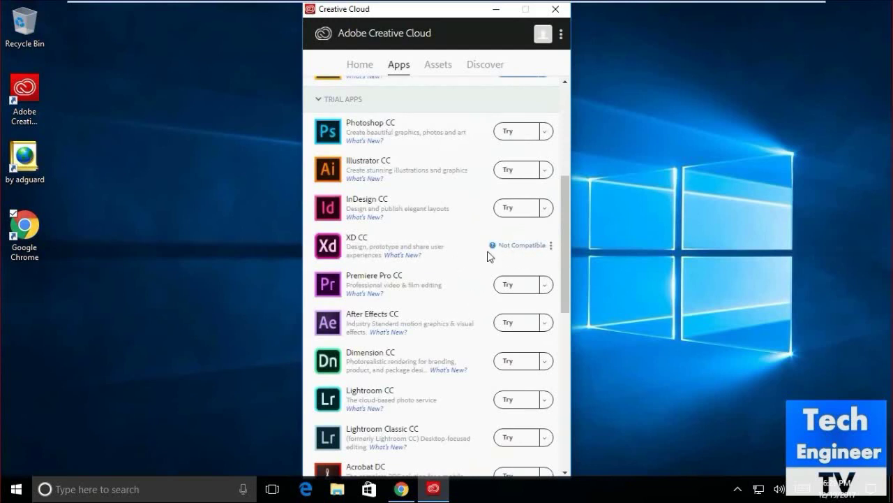
{"action": "scroll", "coordinate": [467, 287], "scroll_direction": "down", "scroll_amount": 6}
{"action": "scroll", "coordinate": [466, 286], "scroll_direction": "down", "scroll_amount": 8}
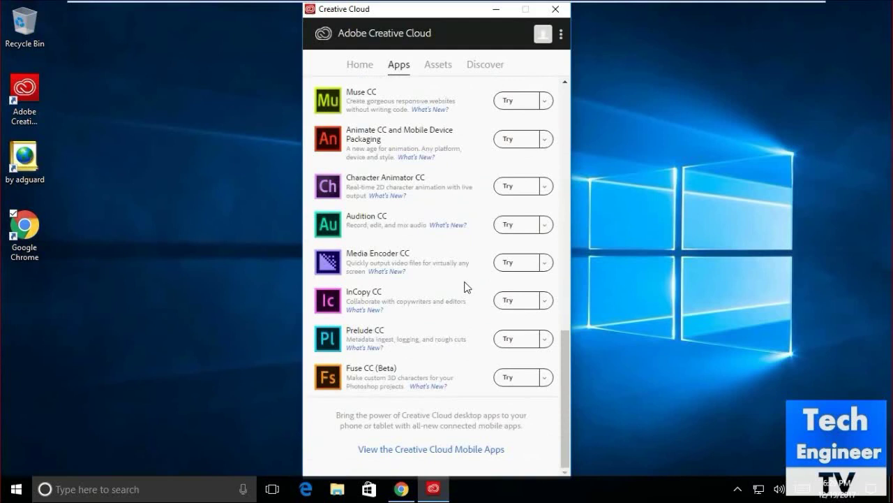
{"action": "scroll", "coordinate": [467, 286], "scroll_direction": "up", "scroll_amount": 8}
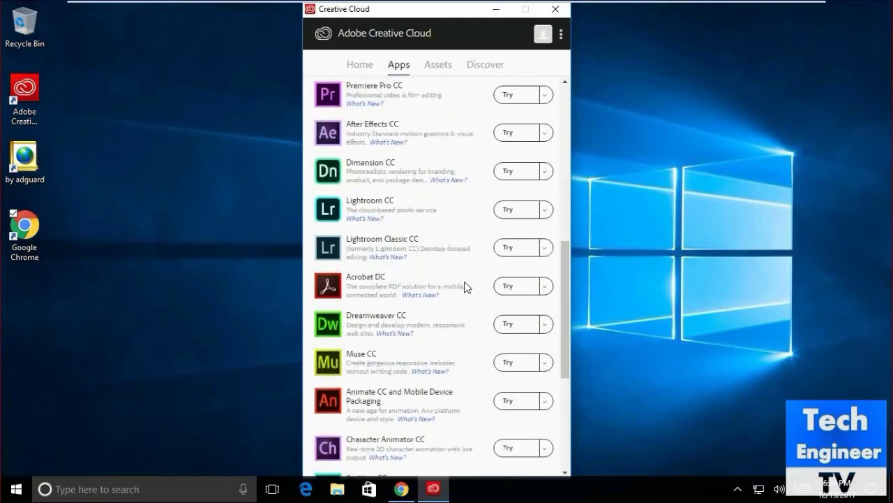
{"action": "scroll", "coordinate": [467, 286], "scroll_direction": "up", "scroll_amount": 12}
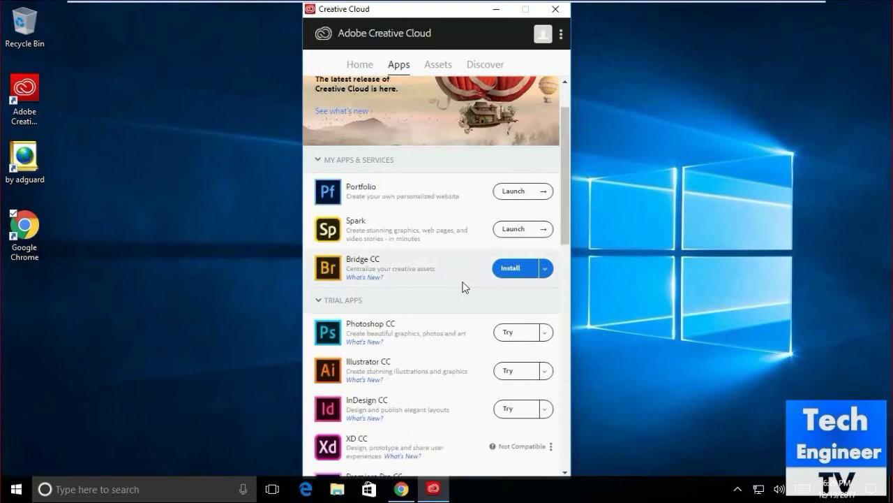
{"action": "scroll", "coordinate": [466, 288], "scroll_direction": "down", "scroll_amount": 6}
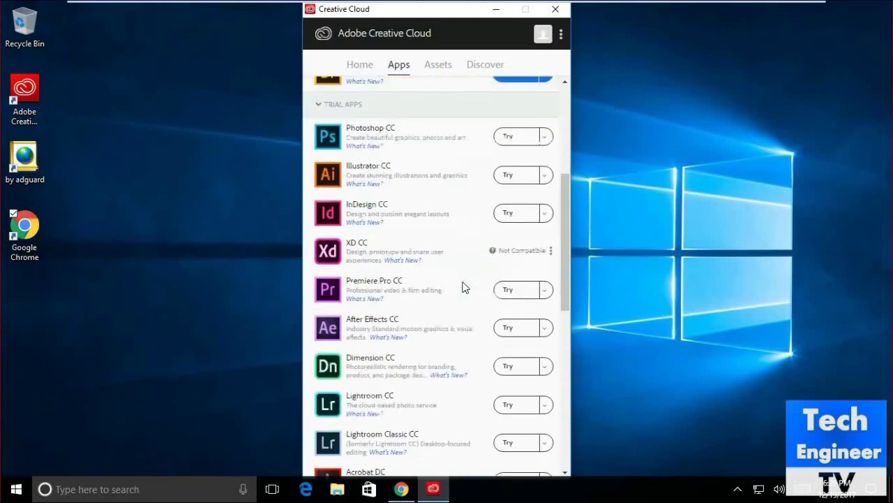
{"action": "scroll", "coordinate": [467, 286], "scroll_direction": "down", "scroll_amount": 6}
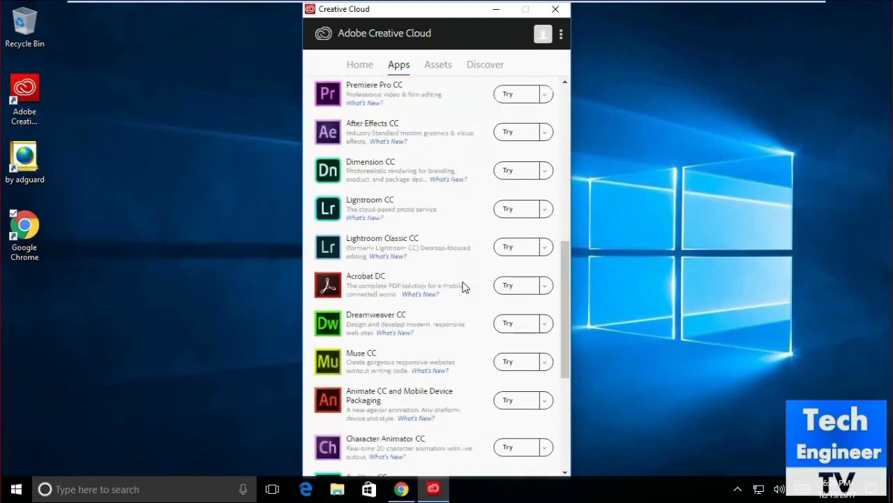
{"action": "scroll", "coordinate": [463, 286], "scroll_direction": "down", "scroll_amount": 6}
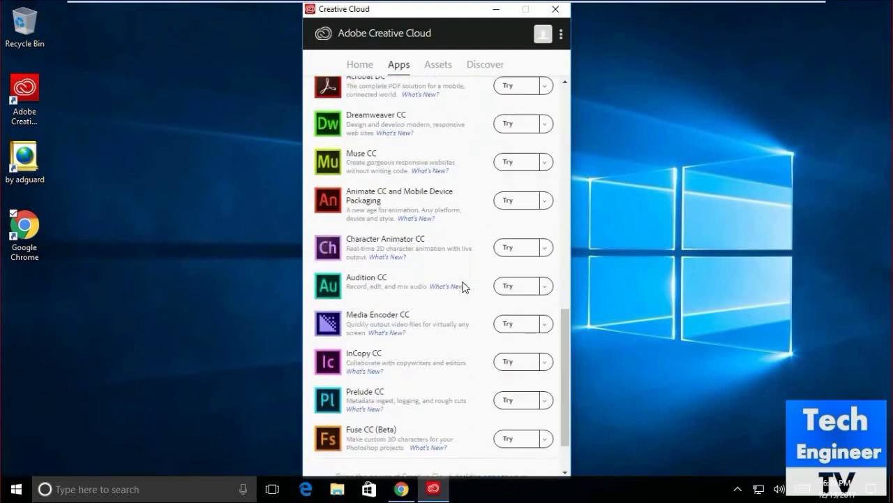
{"action": "scroll", "coordinate": [463, 286], "scroll_direction": "down", "scroll_amount": 2}
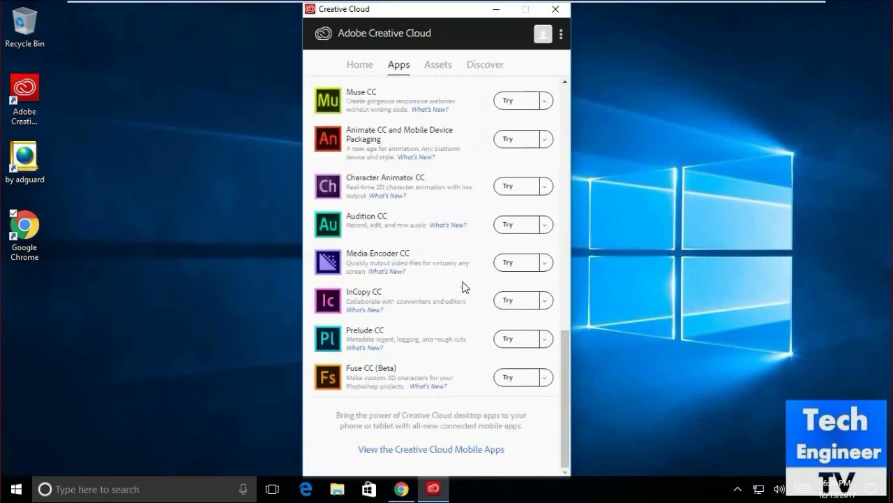
{"action": "scroll", "coordinate": [464, 286], "scroll_direction": "up", "scroll_amount": 14}
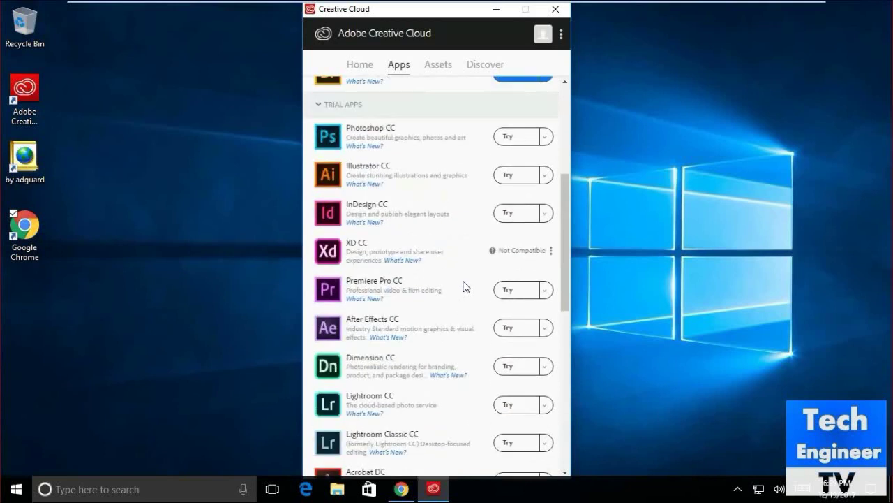
{"action": "scroll", "coordinate": [466, 286], "scroll_direction": "down", "scroll_amount": 4}
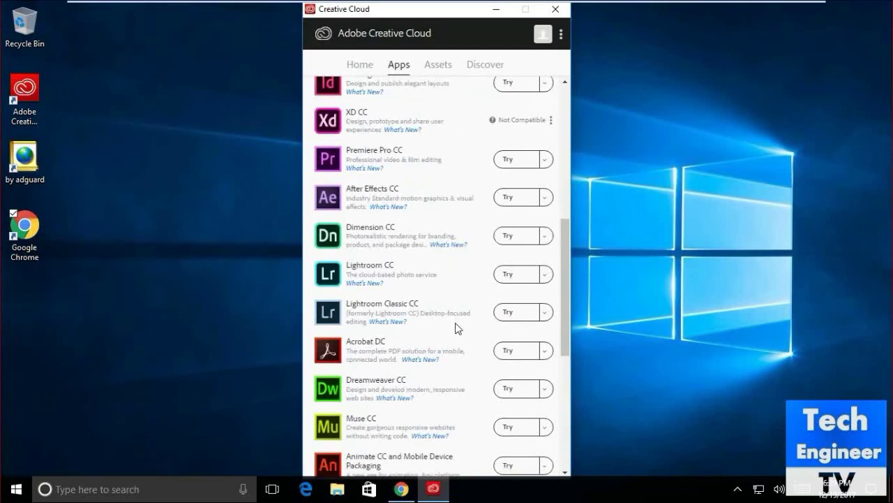
{"action": "scroll", "coordinate": [458, 328], "scroll_direction": "down", "scroll_amount": 4}
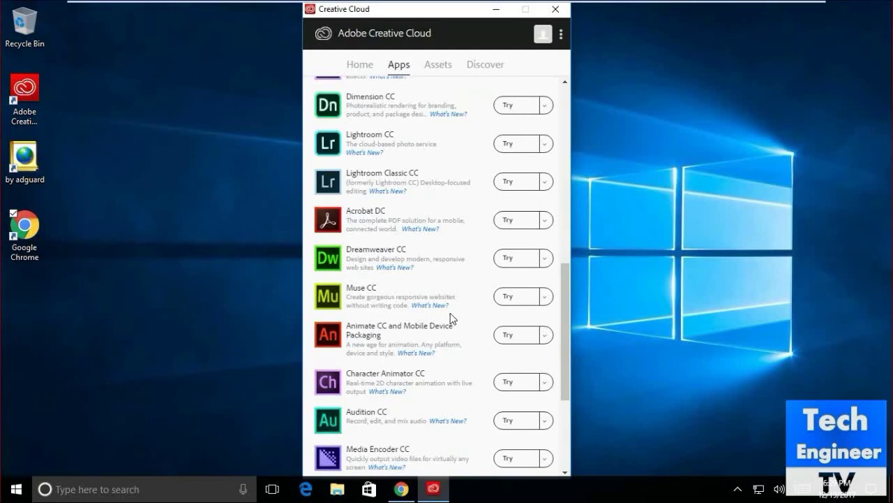
{"action": "scroll", "coordinate": [450, 313], "scroll_direction": "down", "scroll_amount": 5}
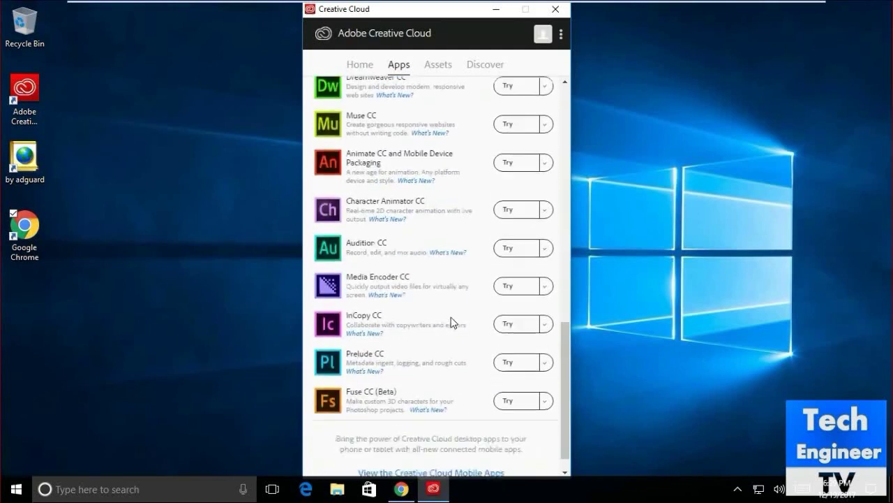
{"action": "scroll", "coordinate": [450, 322], "scroll_direction": "up", "scroll_amount": 4}
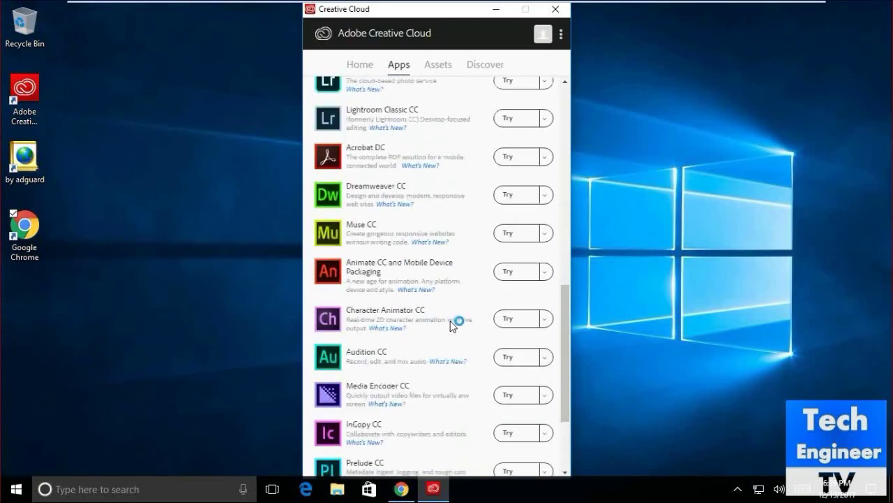
{"action": "scroll", "coordinate": [450, 323], "scroll_direction": "down", "scroll_amount": 2}
{"action": "scroll", "coordinate": [454, 321], "scroll_direction": "up", "scroll_amount": 5}
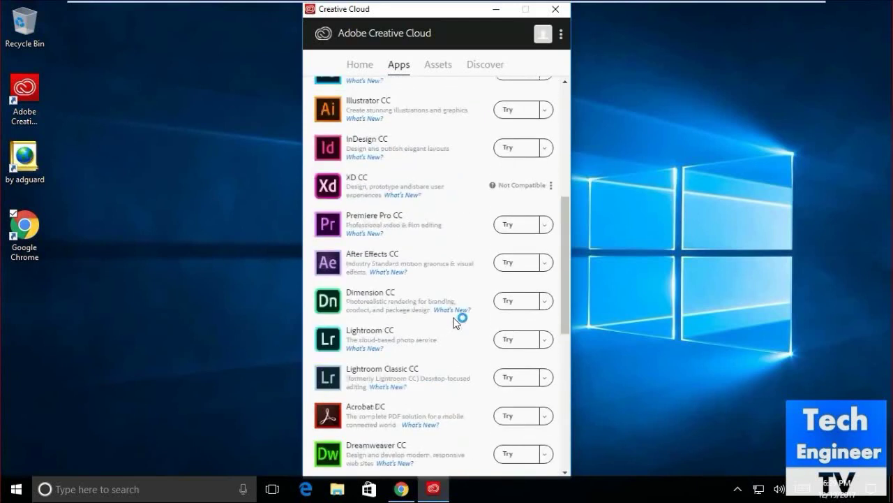
{"action": "scroll", "coordinate": [455, 321], "scroll_direction": "up", "scroll_amount": 3}
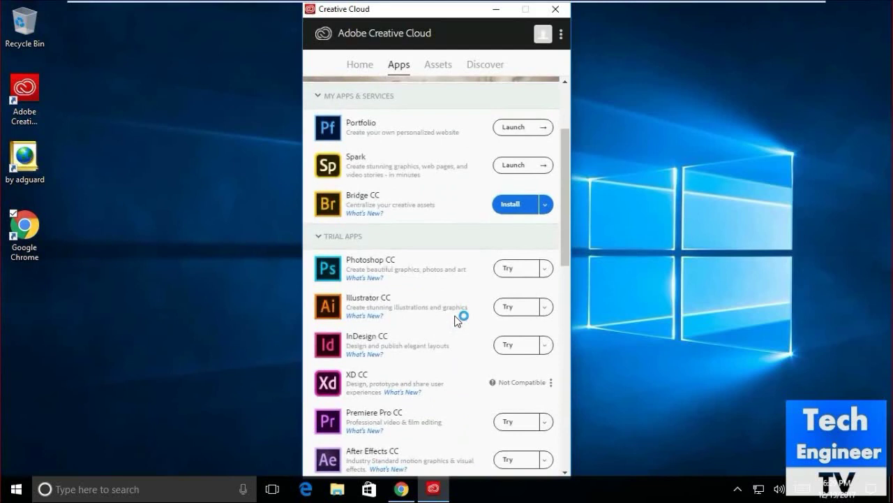
{"action": "scroll", "coordinate": [455, 321], "scroll_direction": "up", "scroll_amount": 1}
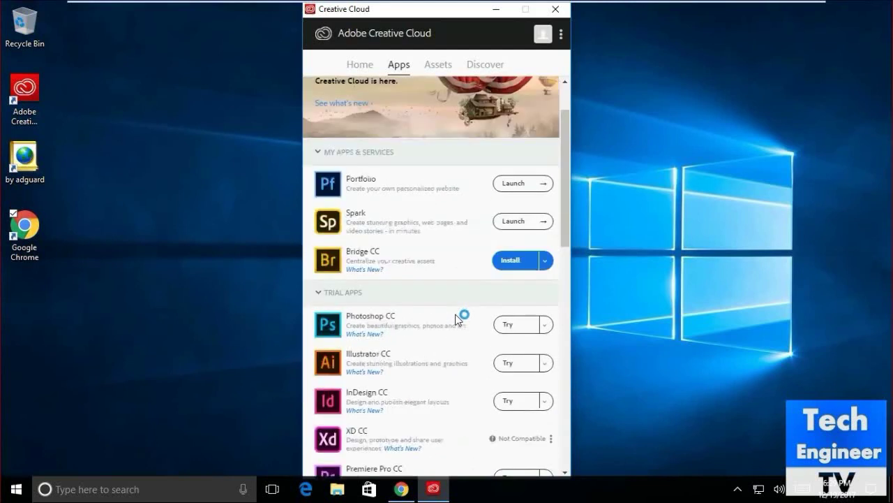
{"action": "scroll", "coordinate": [455, 320], "scroll_direction": "down", "scroll_amount": 2}
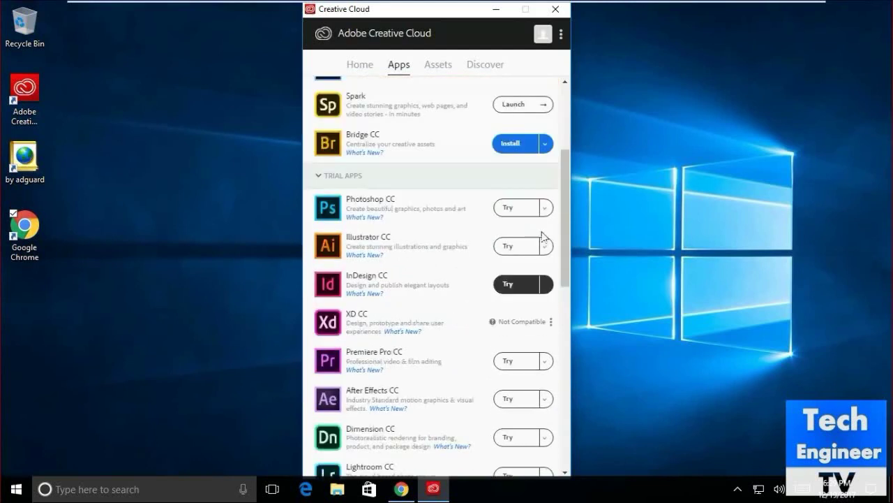
- Check Photoshop CC's Try options, start its free trial, and accept the welcome notice
{"action": "left_click", "coordinate": [546, 208]}
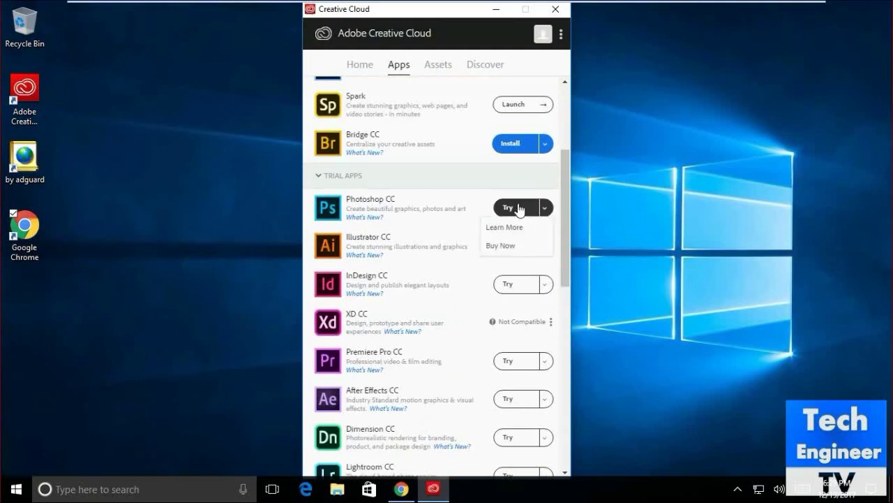
{"action": "left_click", "coordinate": [518, 208]}
{"action": "left_click", "coordinate": [510, 210]}
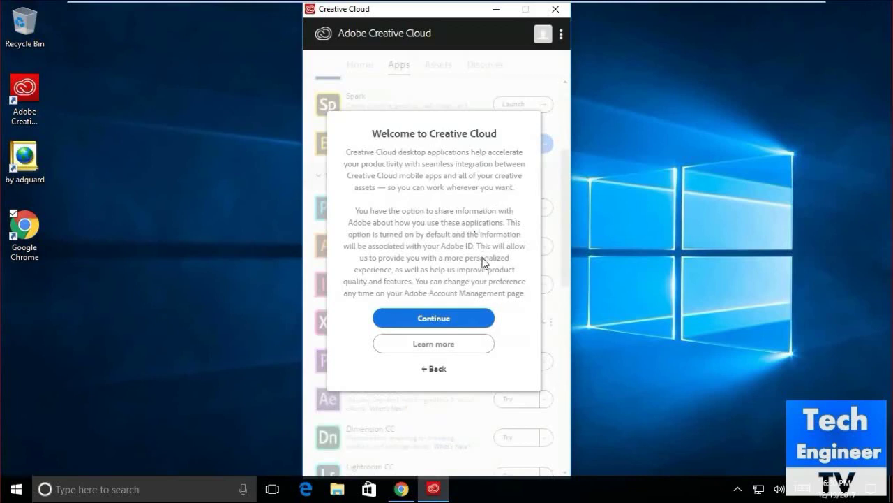
{"action": "left_click", "coordinate": [464, 319]}
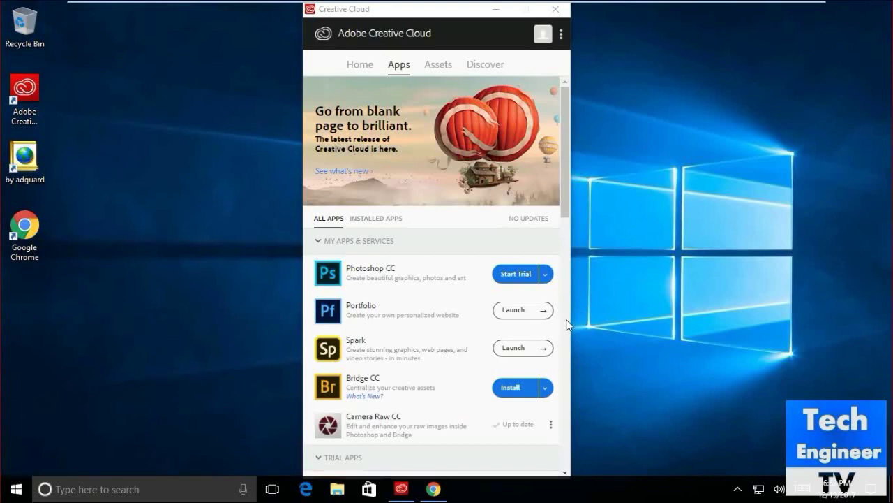
- Check Photoshop CC's options, then filter to Installed Apps, showing Photoshop CC and Camera Raw CC
{"action": "left_click", "coordinate": [545, 273]}
{"action": "left_click", "coordinate": [546, 273]}
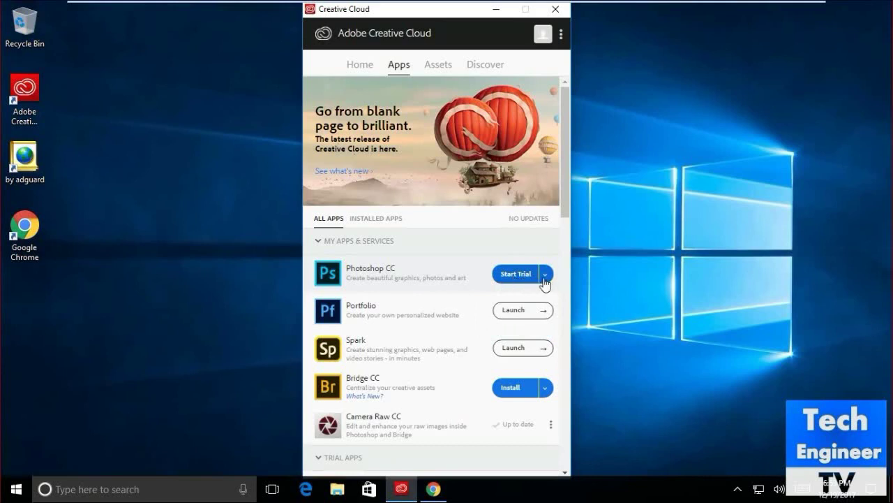
{"action": "left_click", "coordinate": [376, 218]}
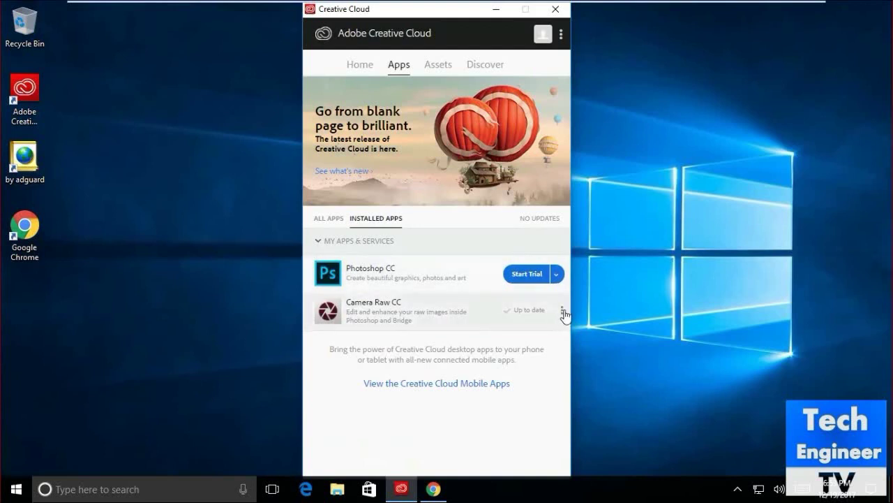
- Check the Camera Raw CC and Photoshop CC option menus, then open Assets' Market page
{"action": "left_click", "coordinate": [562, 311]}
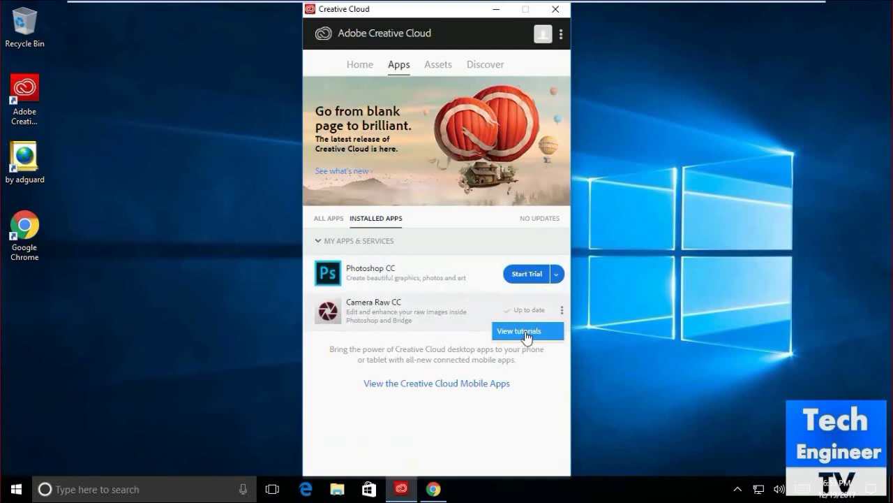
{"action": "left_click", "coordinate": [558, 276]}
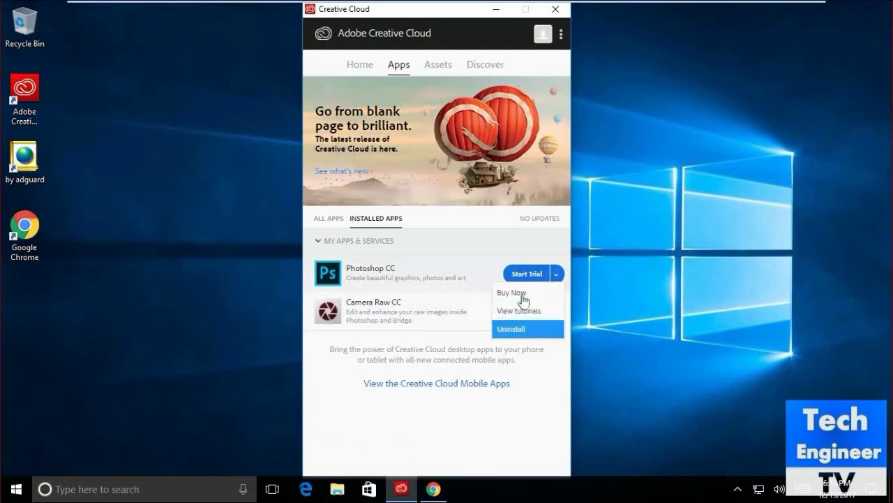
{"action": "left_click", "coordinate": [437, 71]}
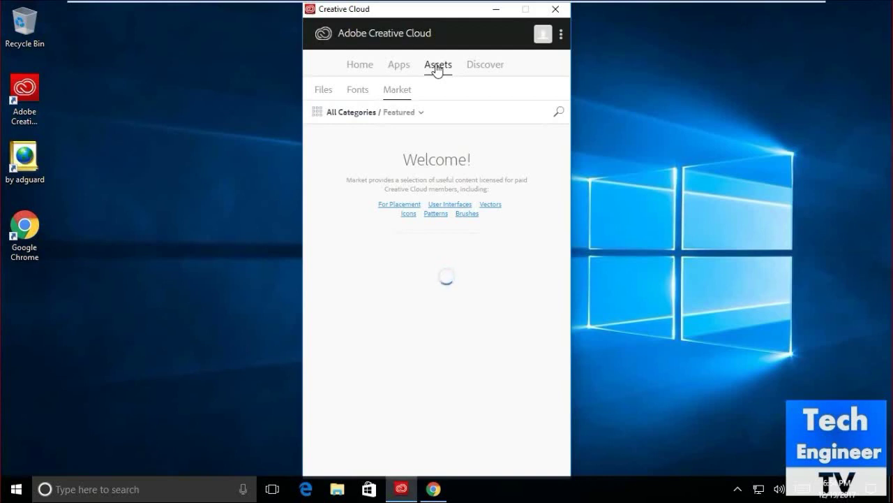
- Check the Files and Fonts sub-tabs, then browse the Market's featured assets like Peacock Palms
{"action": "left_click", "coordinate": [328, 96]}
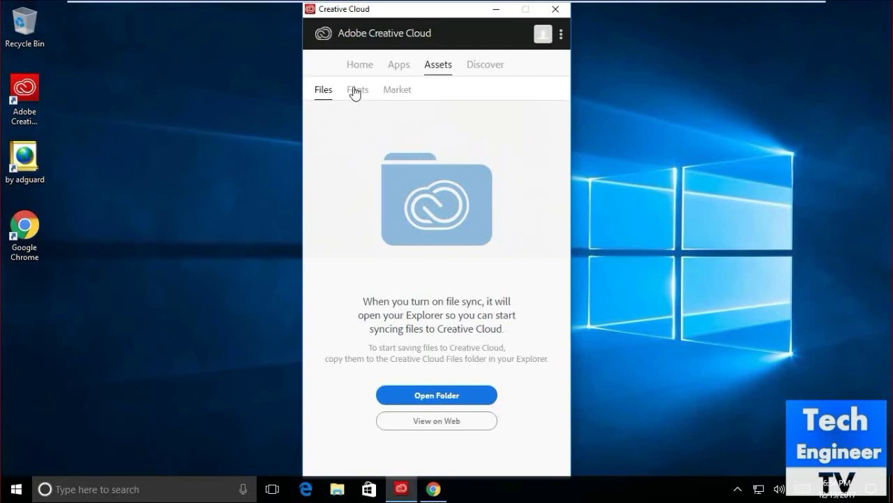
{"action": "left_click", "coordinate": [356, 90]}
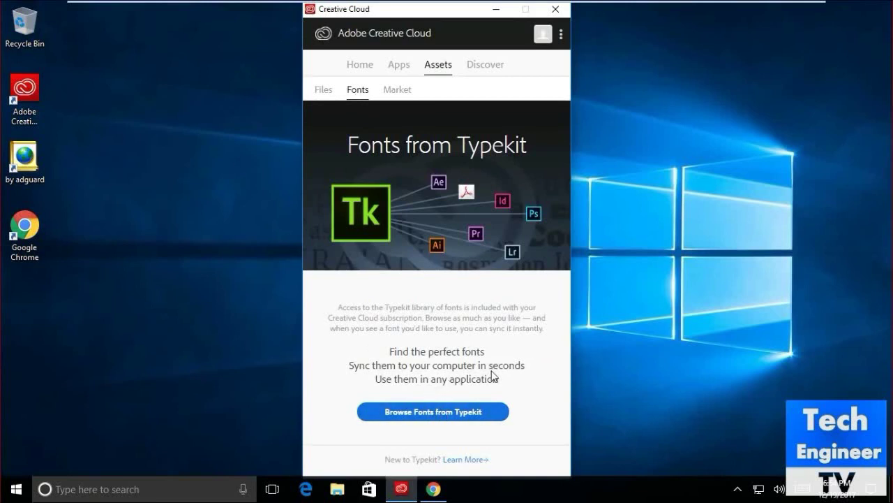
{"action": "left_click", "coordinate": [391, 98]}
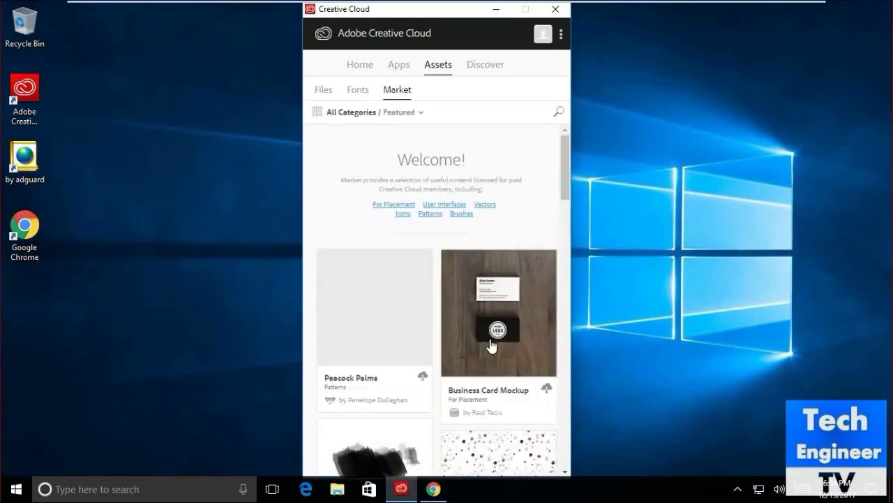
{"action": "scroll", "coordinate": [491, 345], "scroll_direction": "down", "scroll_amount": 3}
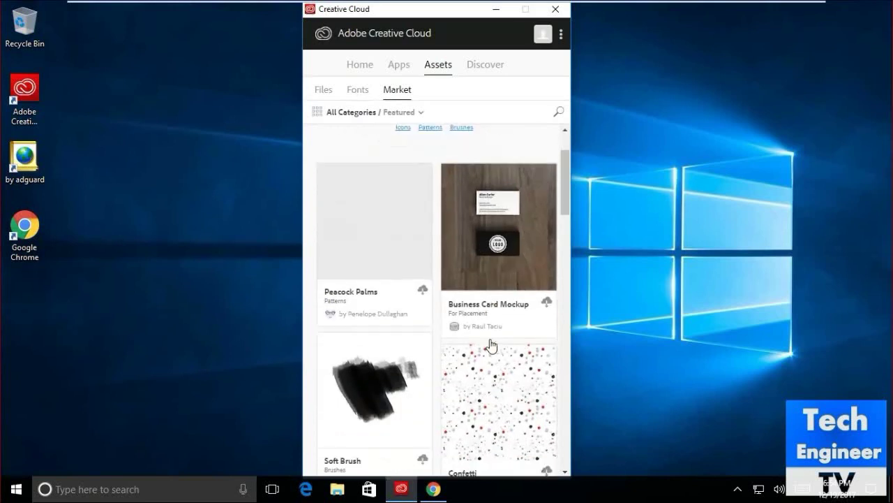
{"action": "scroll", "coordinate": [490, 344], "scroll_direction": "down", "scroll_amount": 5}
{"action": "scroll", "coordinate": [489, 342], "scroll_direction": "up", "scroll_amount": 10}
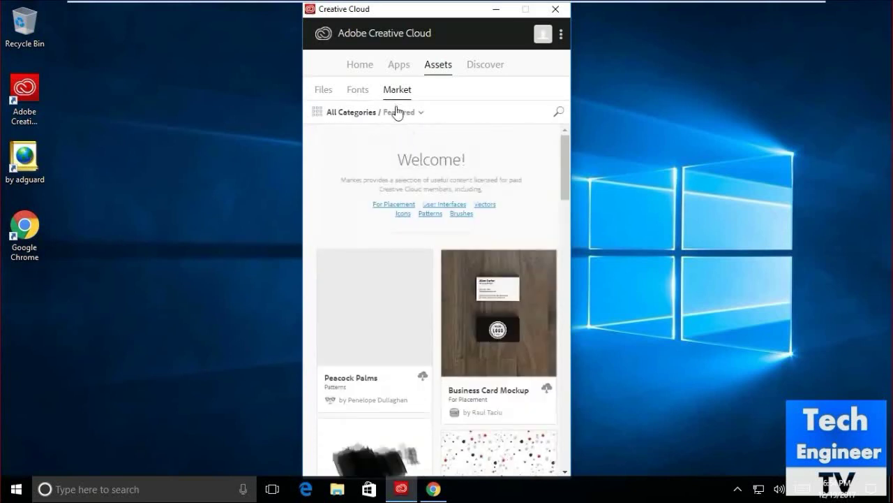
- Go to the Discover tab and scroll through Behance topics such as Graphic Design and Photography
{"action": "left_click", "coordinate": [492, 74]}
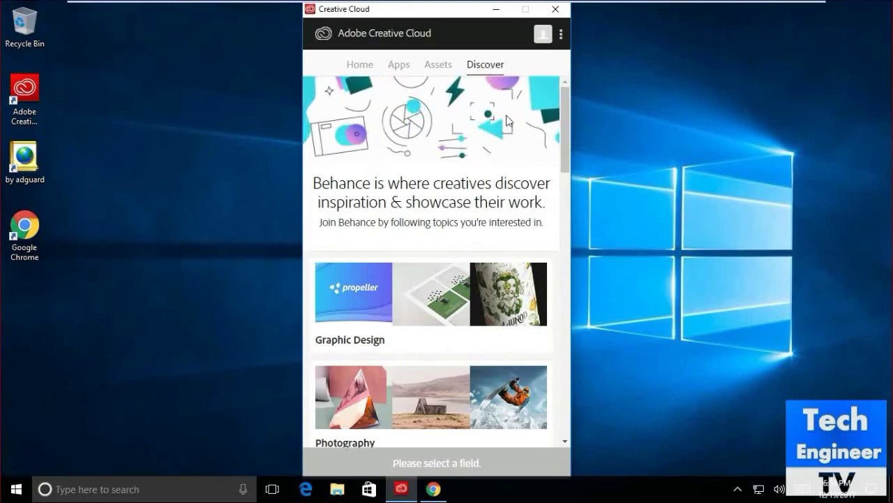
{"action": "scroll", "coordinate": [507, 120], "scroll_direction": "down", "scroll_amount": 4}
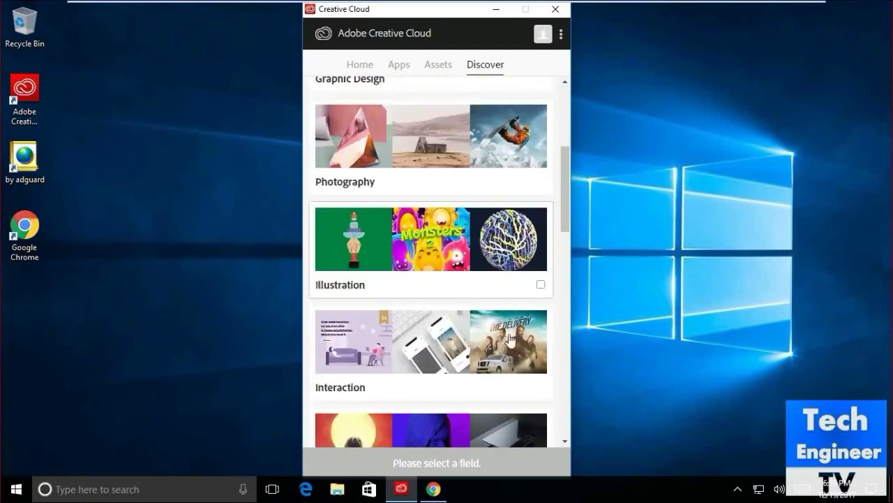
{"action": "scroll", "coordinate": [513, 359], "scroll_direction": "down", "scroll_amount": 4}
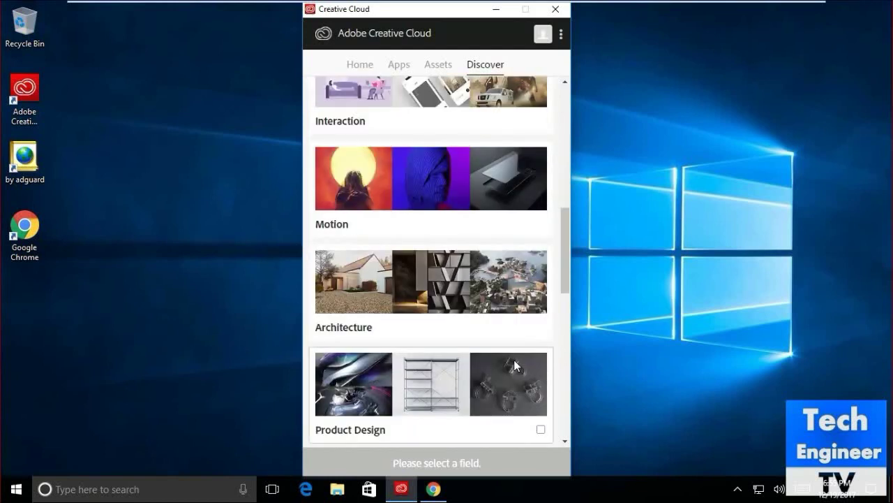
{"action": "scroll", "coordinate": [513, 360], "scroll_direction": "up", "scroll_amount": 7}
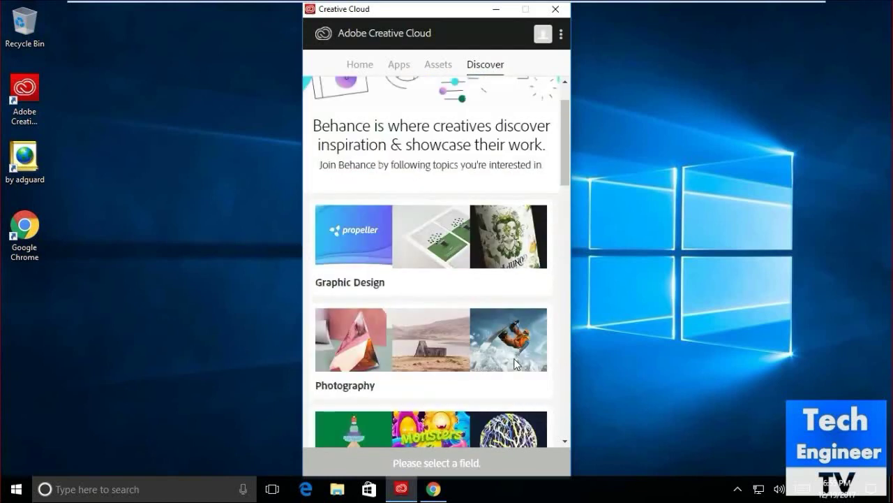
{"action": "scroll", "coordinate": [514, 359], "scroll_direction": "up", "scroll_amount": 1}
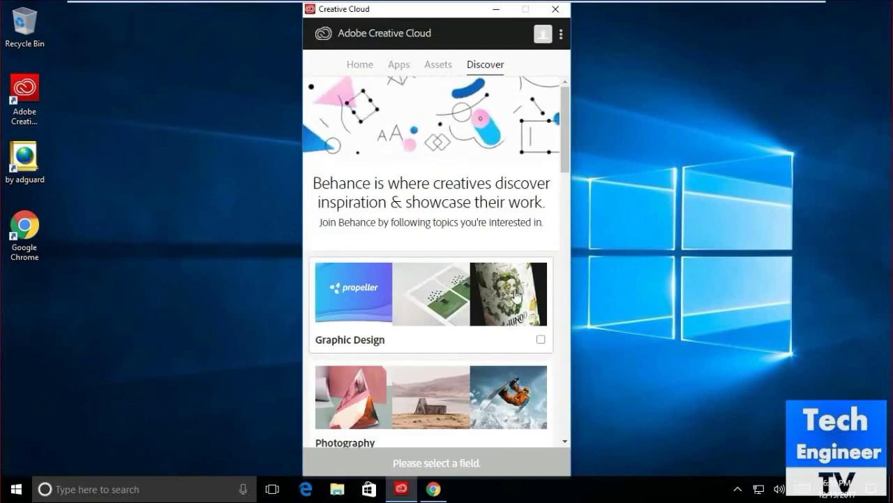
- Look at the account details panel and the general options list, then dismiss them
{"action": "left_click", "coordinate": [544, 39]}
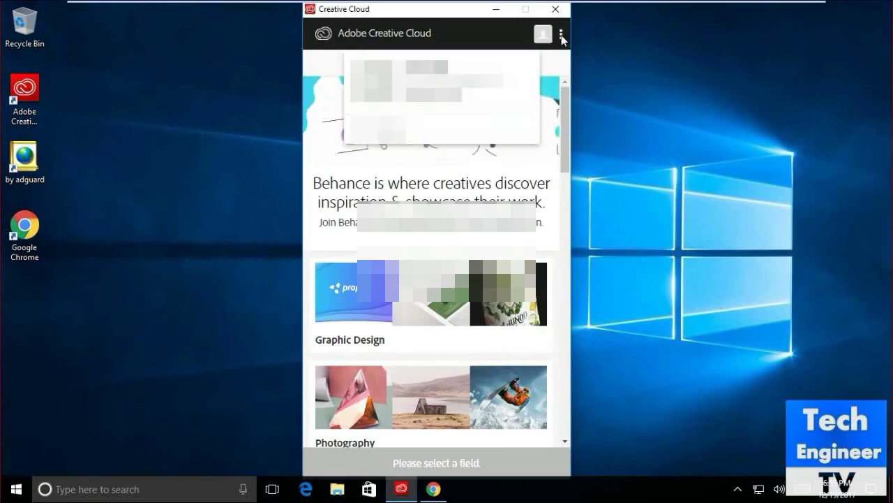
{"action": "left_click", "coordinate": [562, 36]}
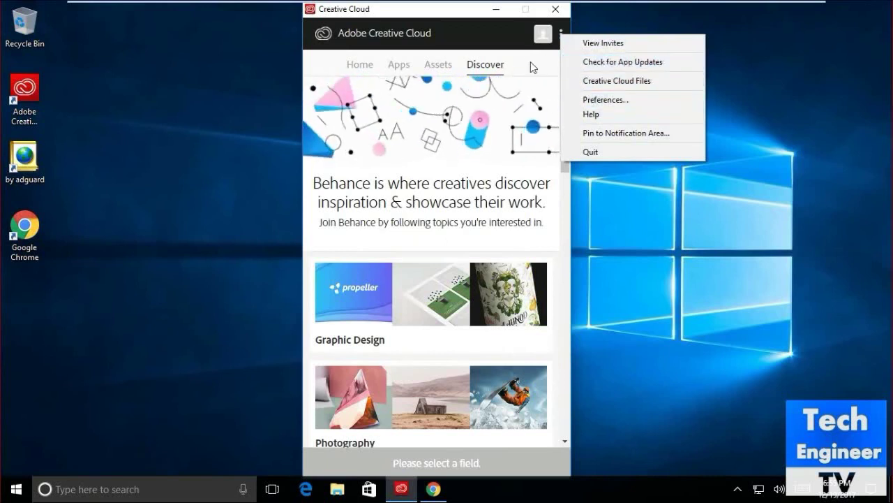
{"action": "left_click", "coordinate": [396, 73]}
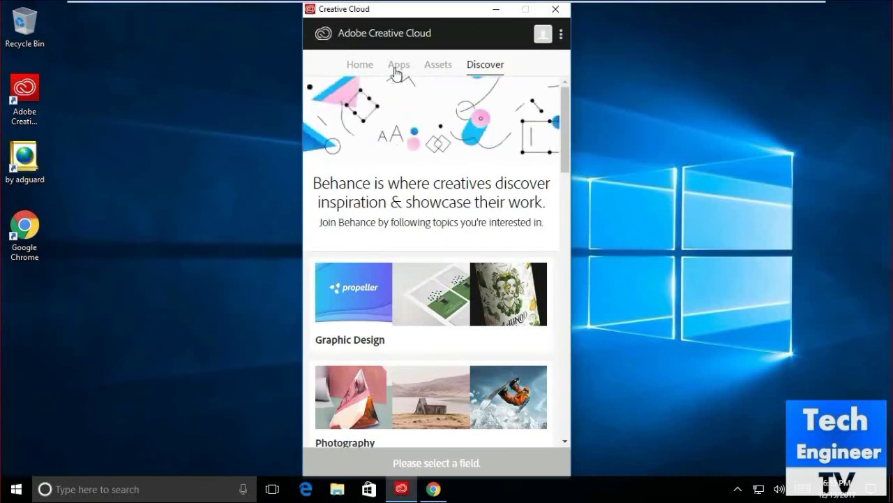
- Return to the Apps list and show Photoshop CC's options: Buy Now, View tutorials, Uninstall
{"action": "left_click", "coordinate": [397, 69]}
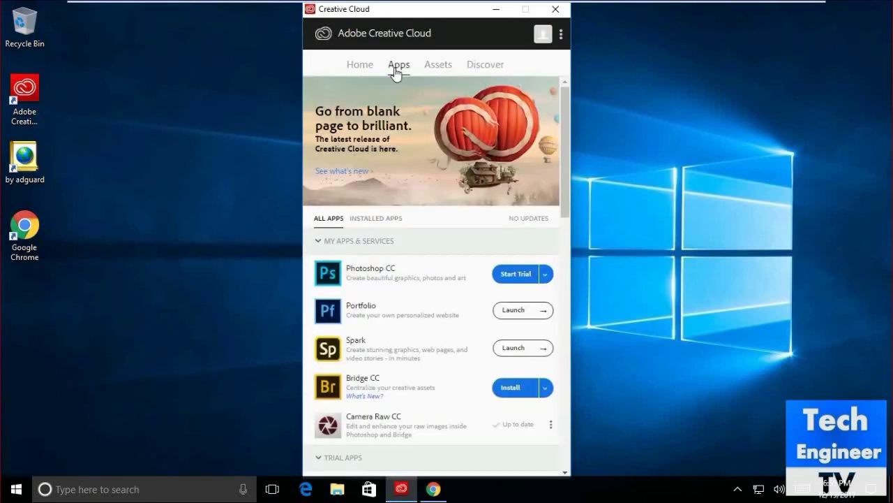
{"action": "left_click", "coordinate": [546, 276]}
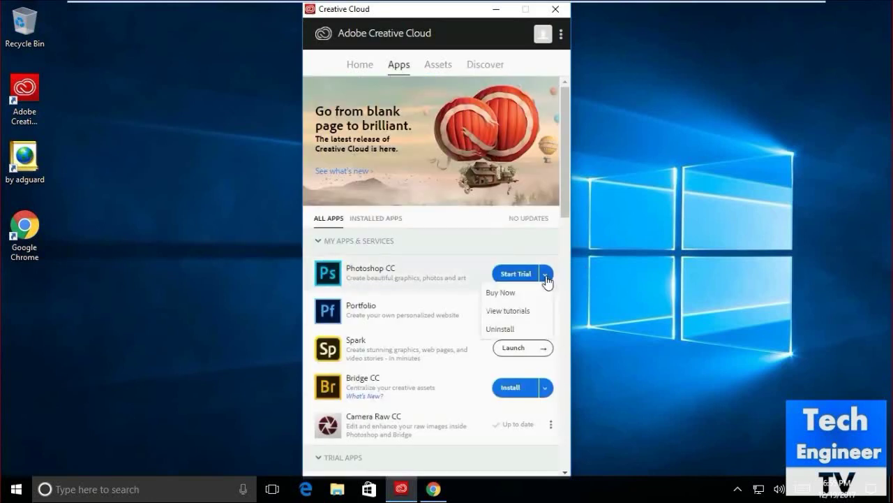
{"action": "left_click", "coordinate": [499, 330]}
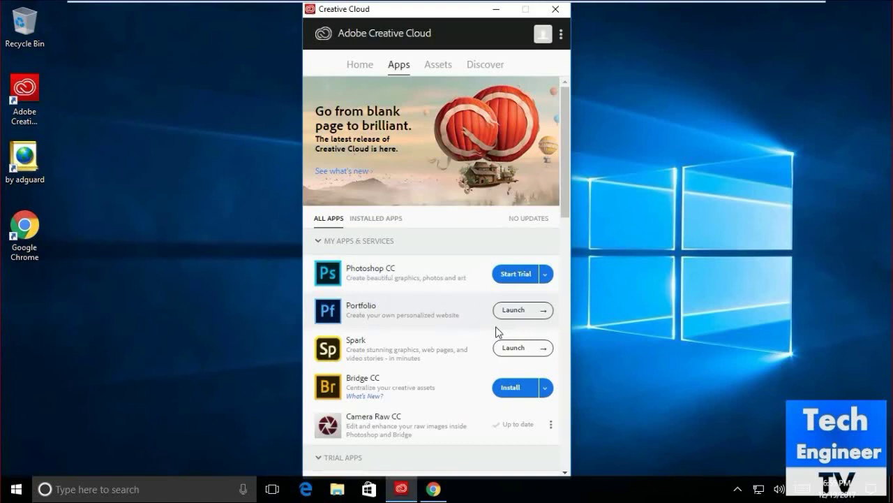
{"action": "left_click", "coordinate": [550, 277]}
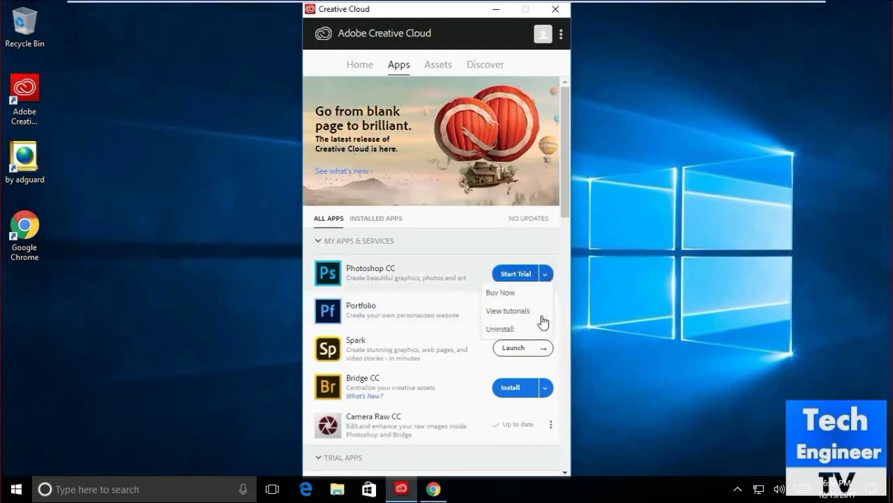
- Uninstall Photoshop CC and confirm removing its app preferences too
{"action": "left_click", "coordinate": [508, 332]}
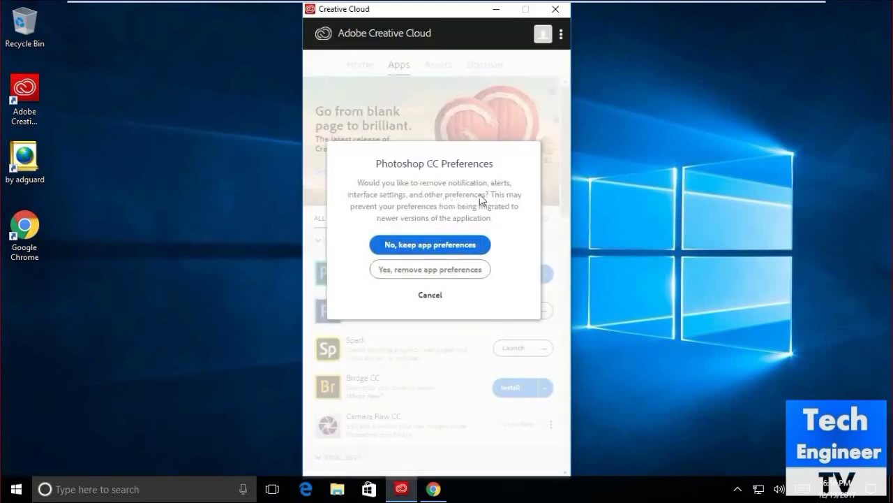
{"action": "left_click", "coordinate": [456, 270]}
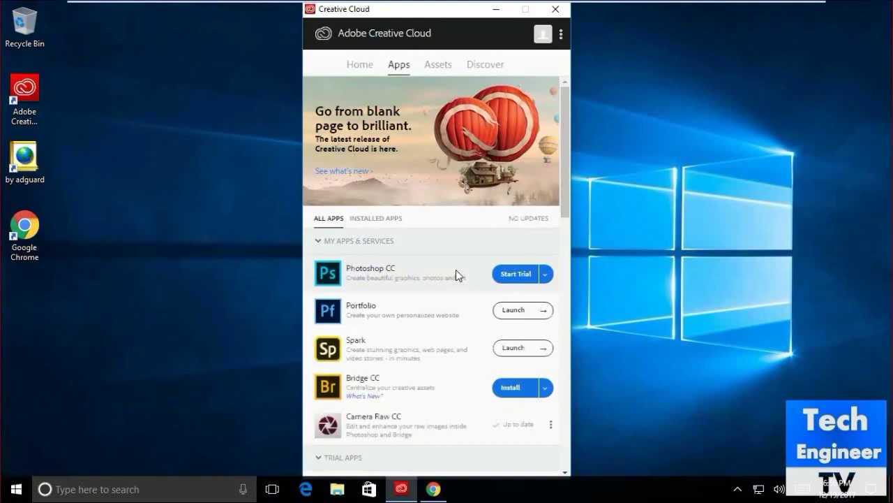